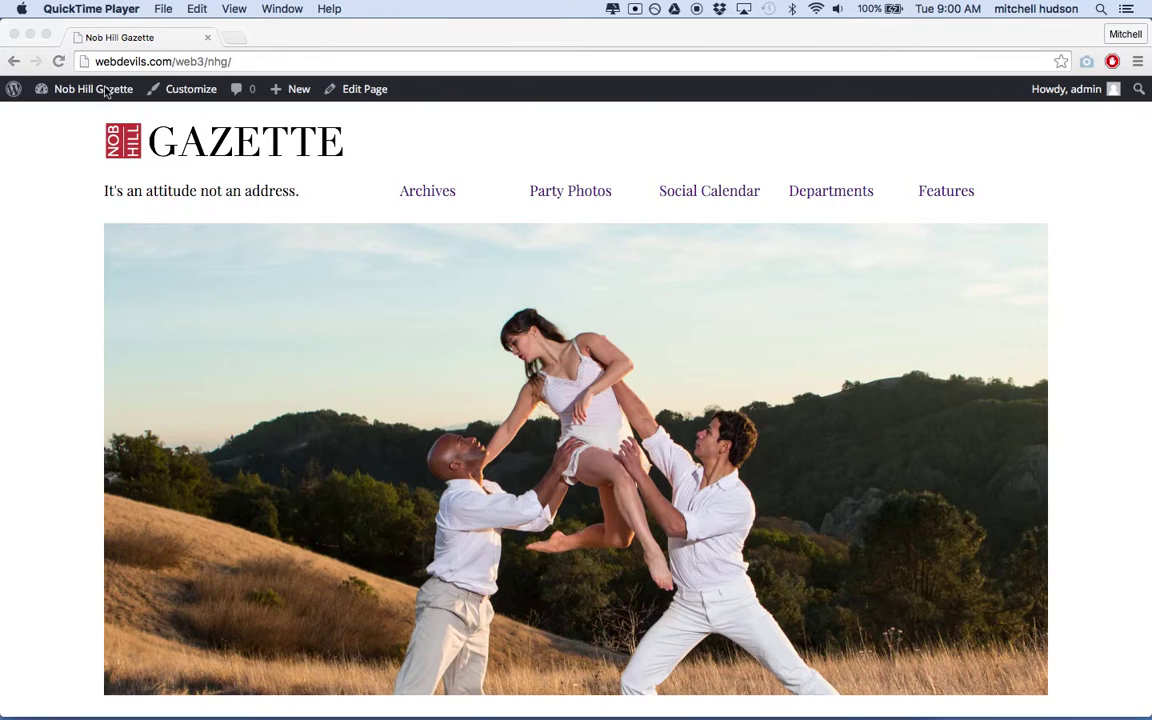
Go from the WordPress dashboard to the Plugins > Add New page.
left_click(305, 29)
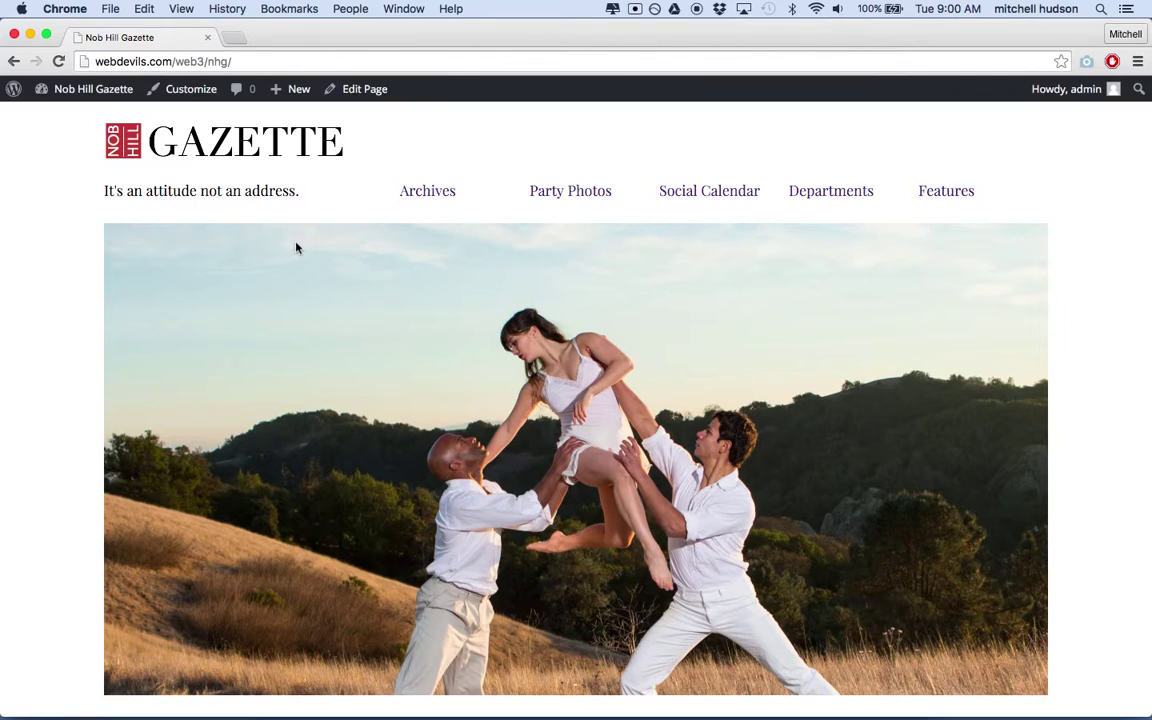
mouse_move(75, 92)
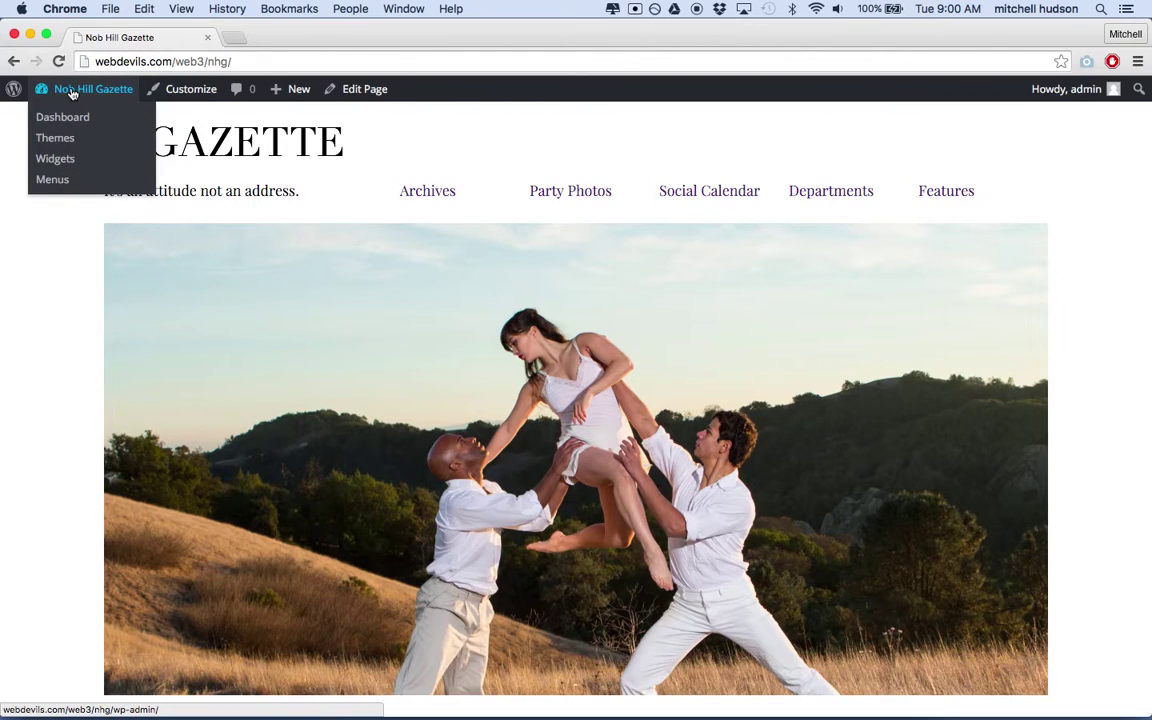
left_click(73, 93)
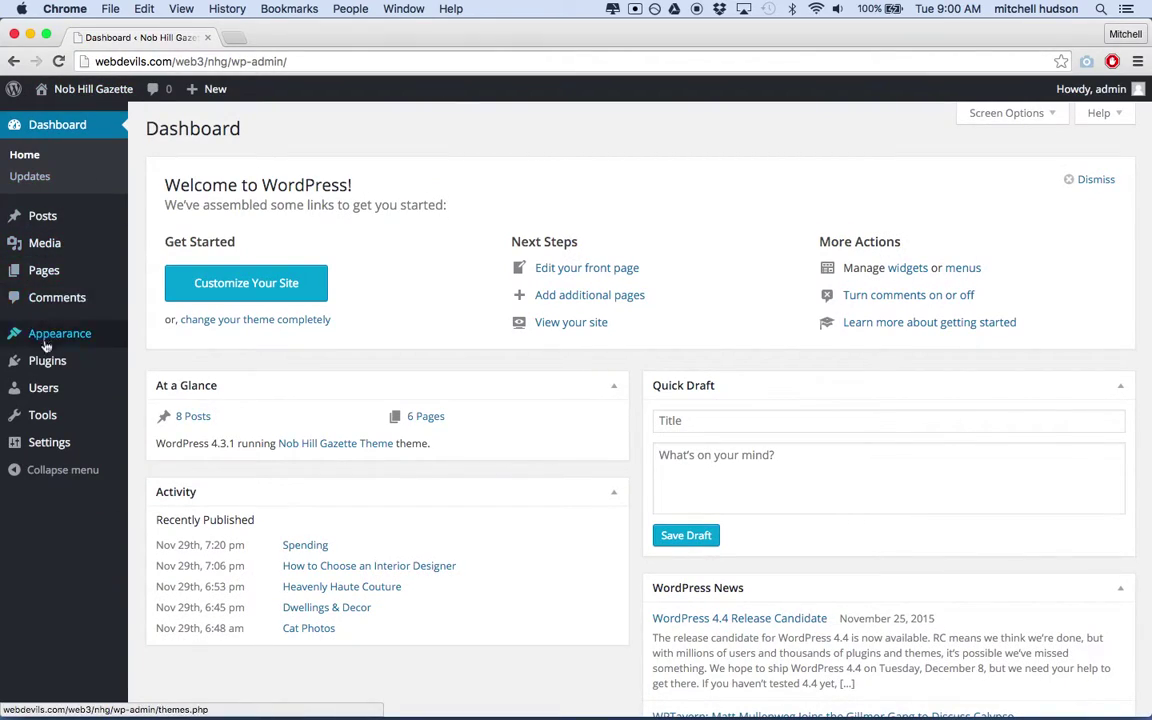
mouse_move(45, 368)
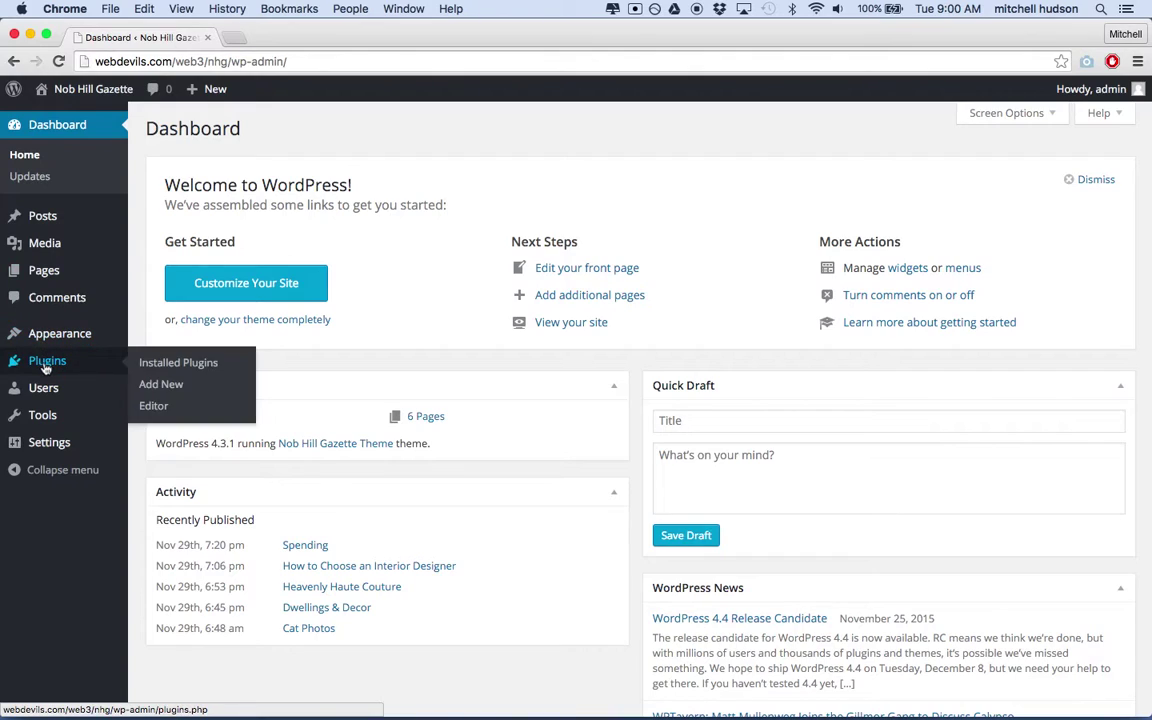
left_click(177, 391)
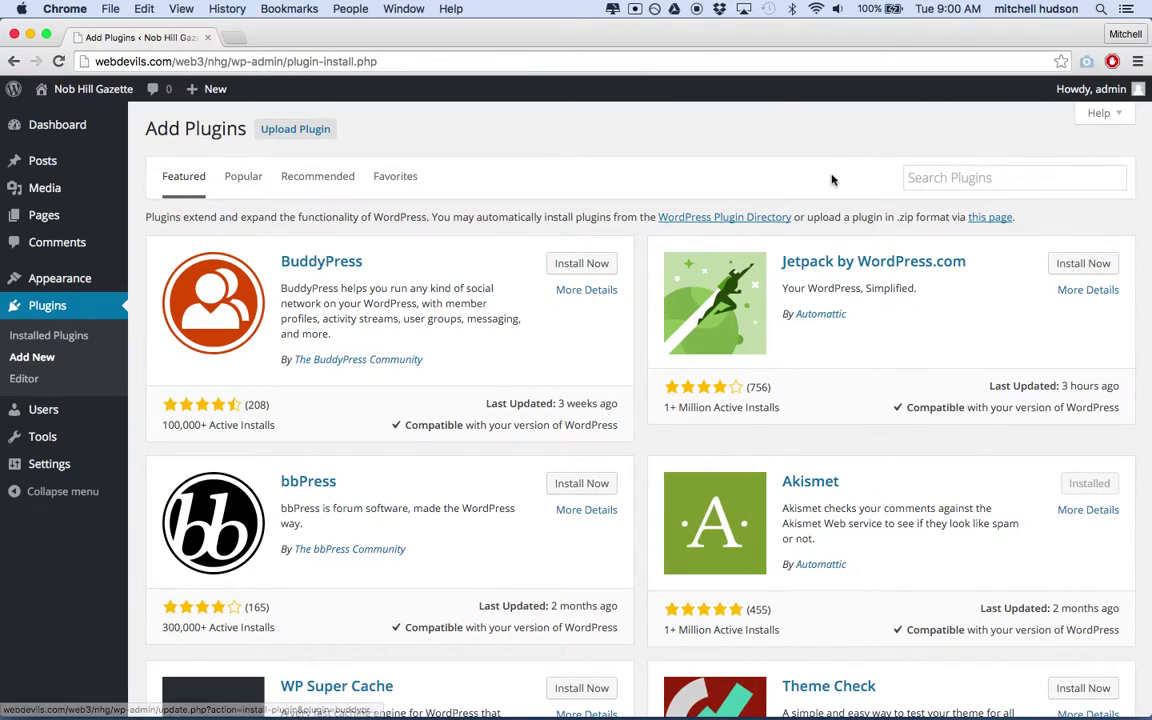
Search the plugin directory for 'Meta Slider'.
left_click(919, 176)
type("M")
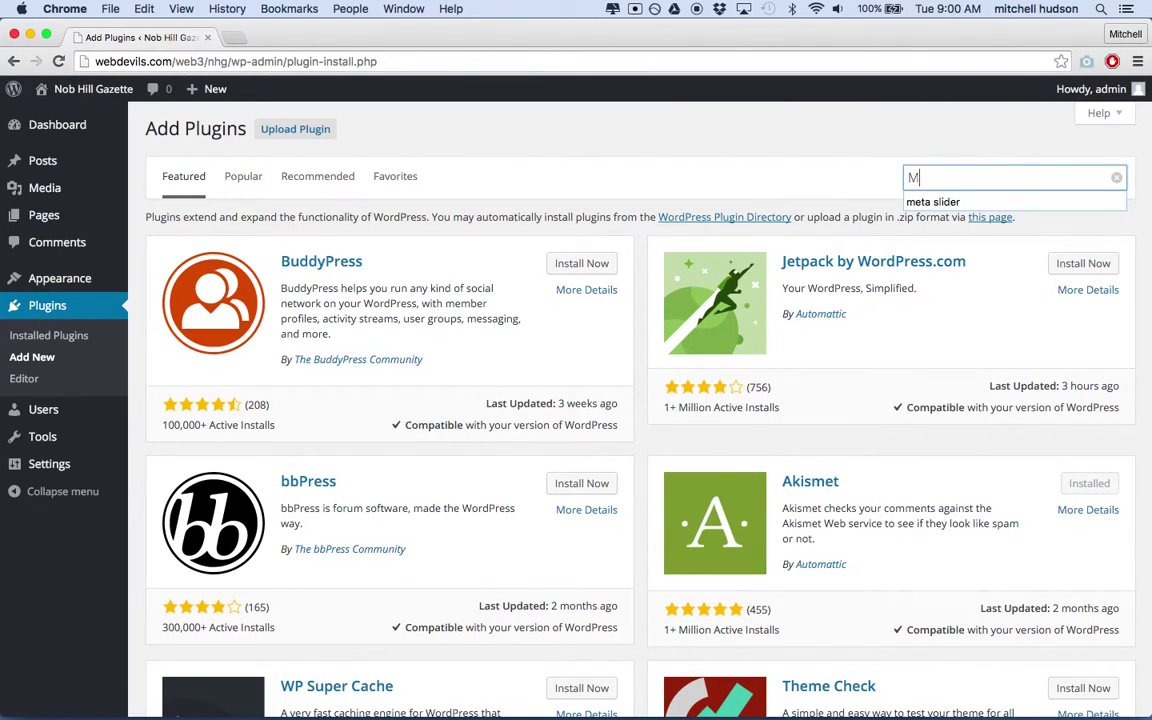
type("eta Slider")
key("Return")
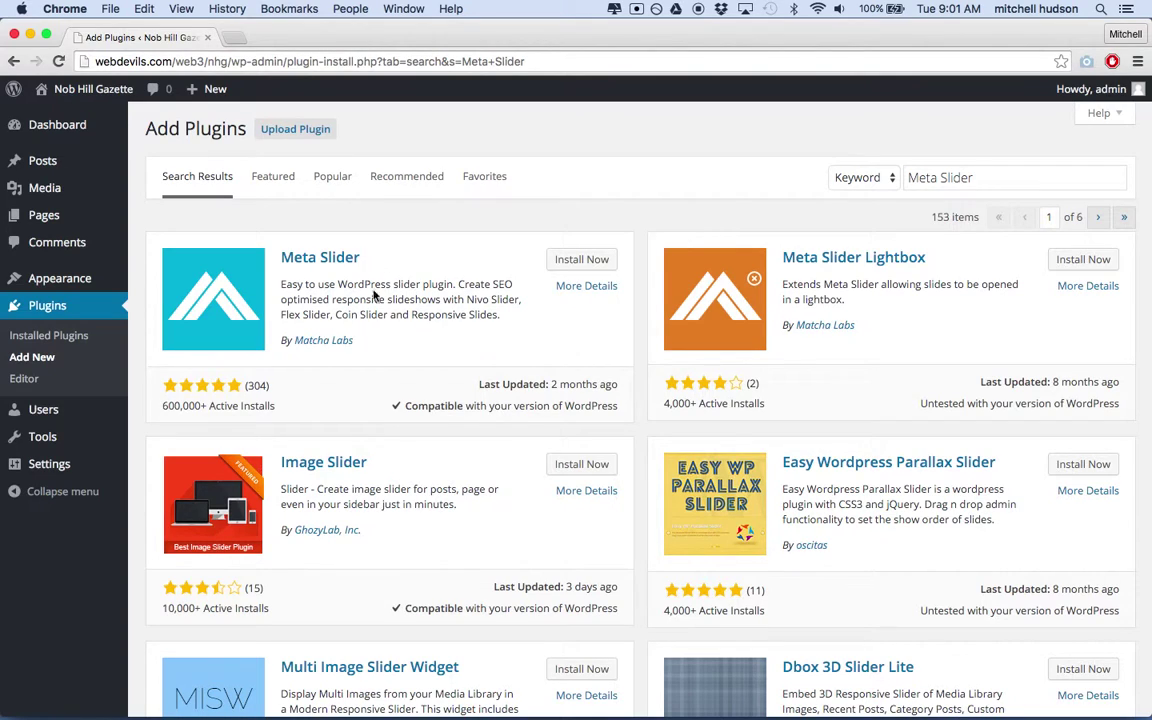
Install the Meta Slider 3.3.5 plugin and activate it.
left_click(570, 263)
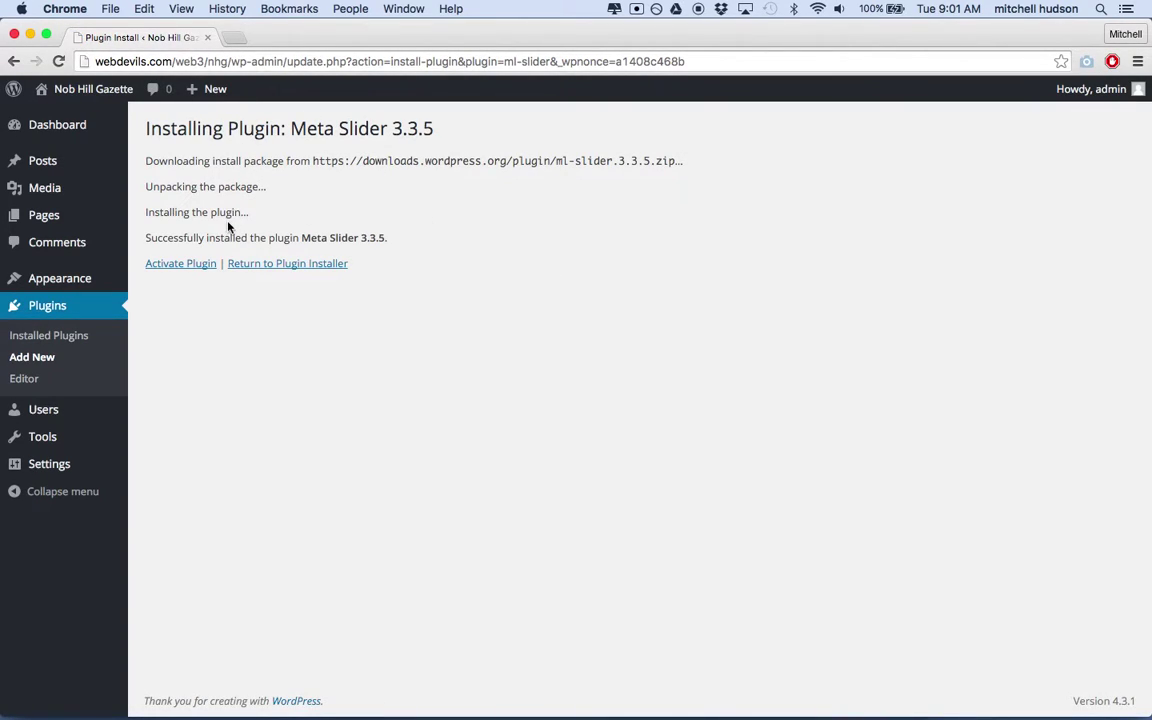
left_click(194, 265)
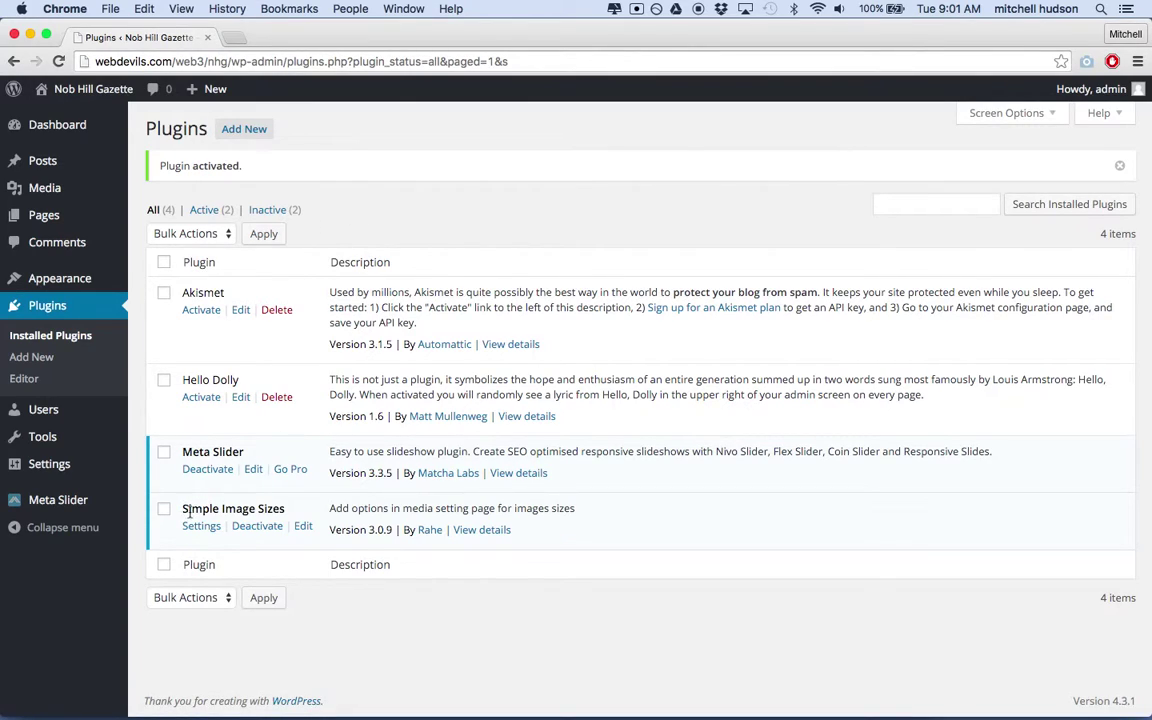
left_click(181, 457)
left_click_drag(181, 457, 247, 462)
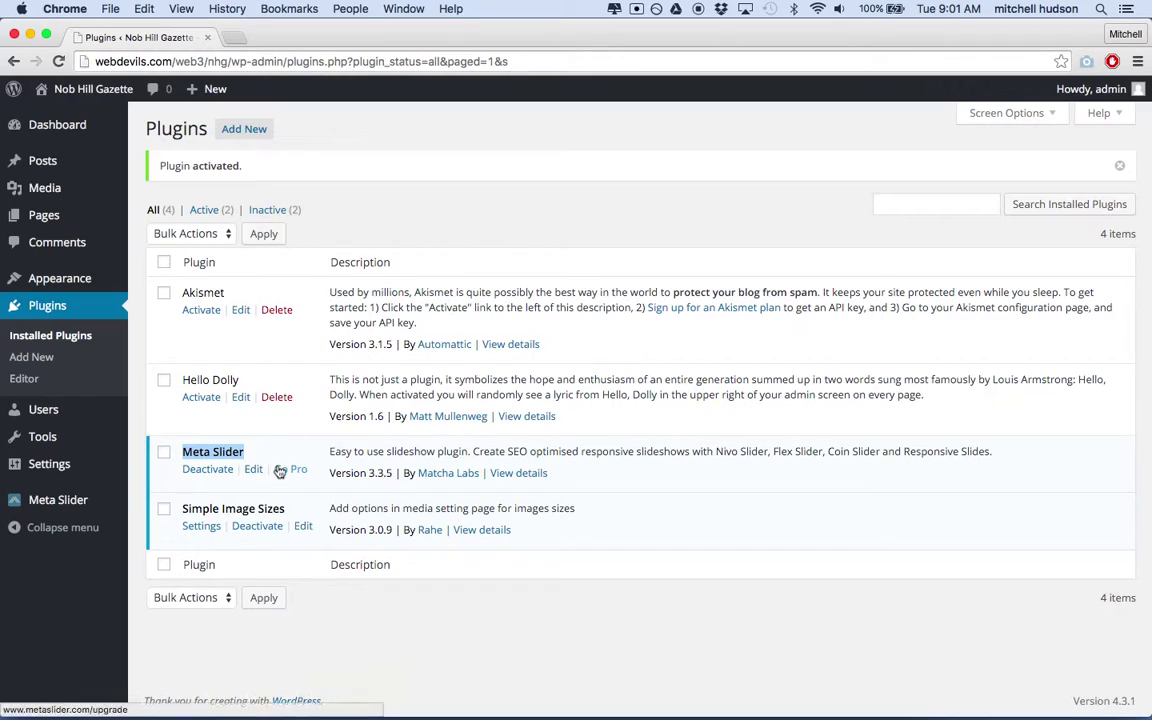
left_click(303, 604)
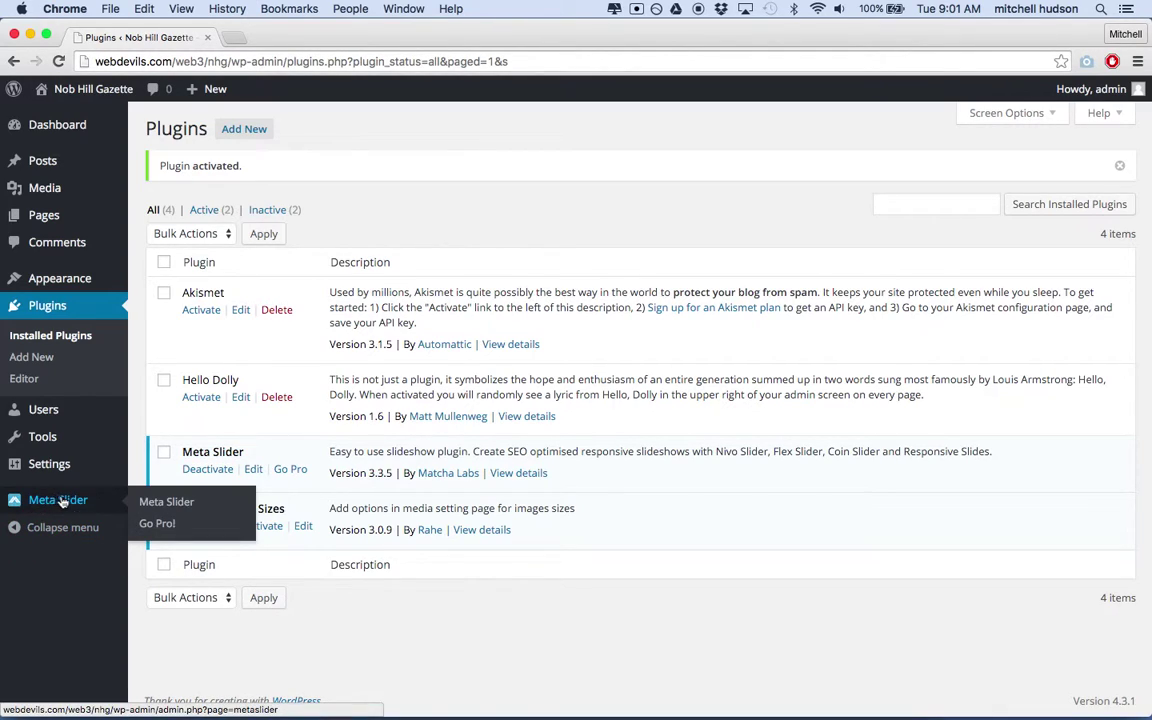
mouse_move(48, 501)
In the Meta Slider manager, add a second empty slider with shortcode [metaslider id=163].
left_click(156, 512)
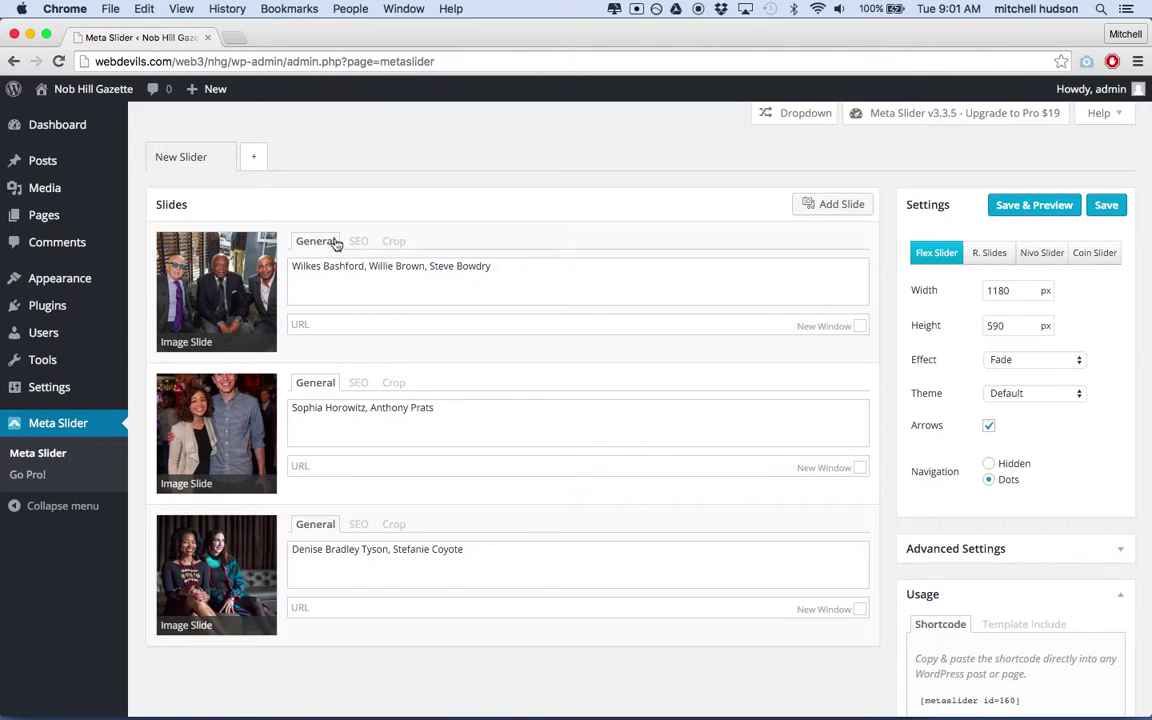
left_click(256, 159)
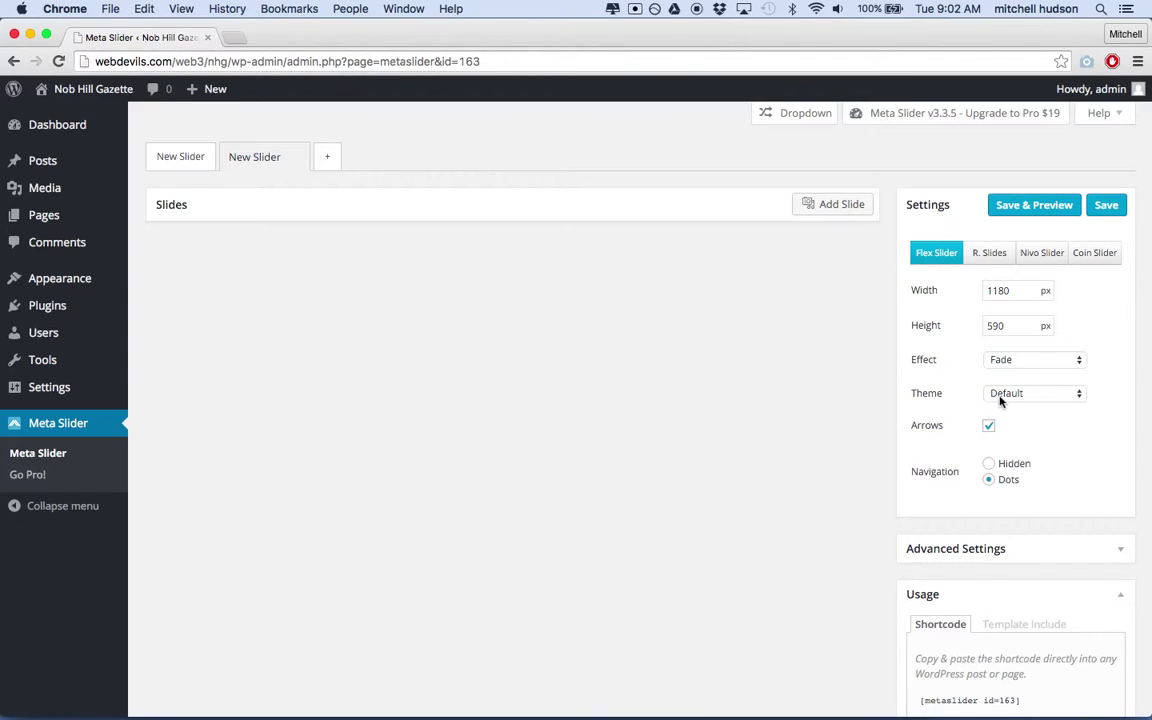
Change the slider height from 590 to 700 px, keeping the 1180 px width.
left_click_drag(1015, 288, 967, 292)
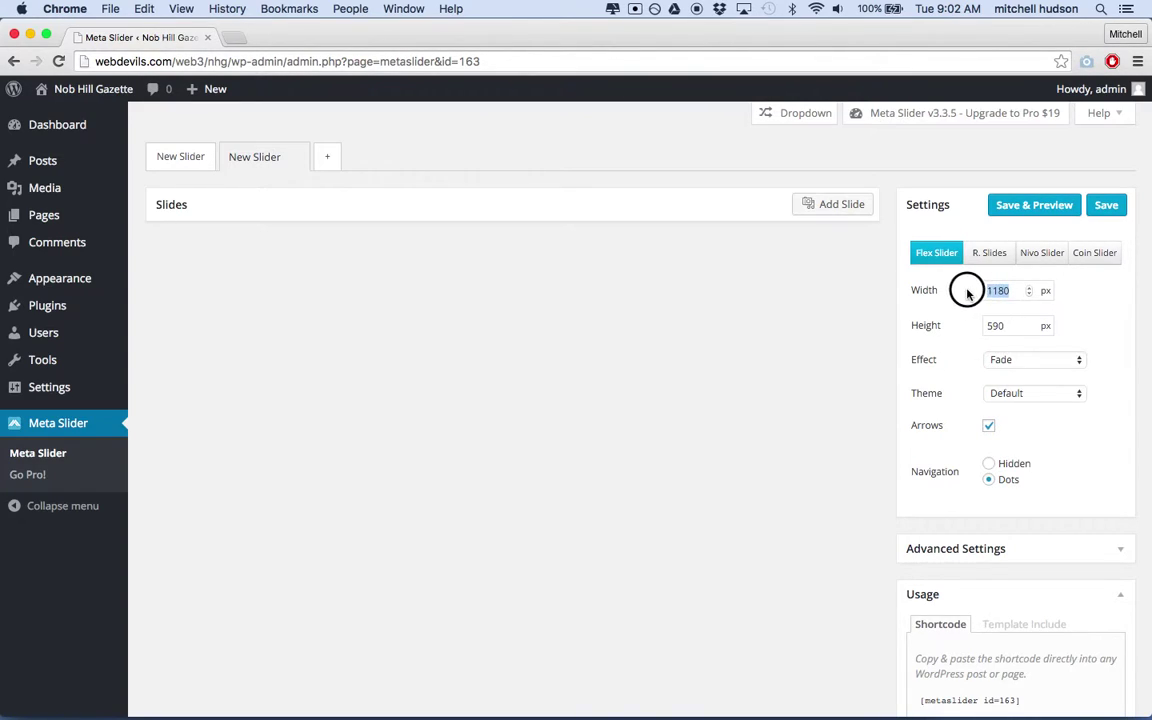
double_click(1003, 325)
left_click(1009, 328)
double_click(1008, 328)
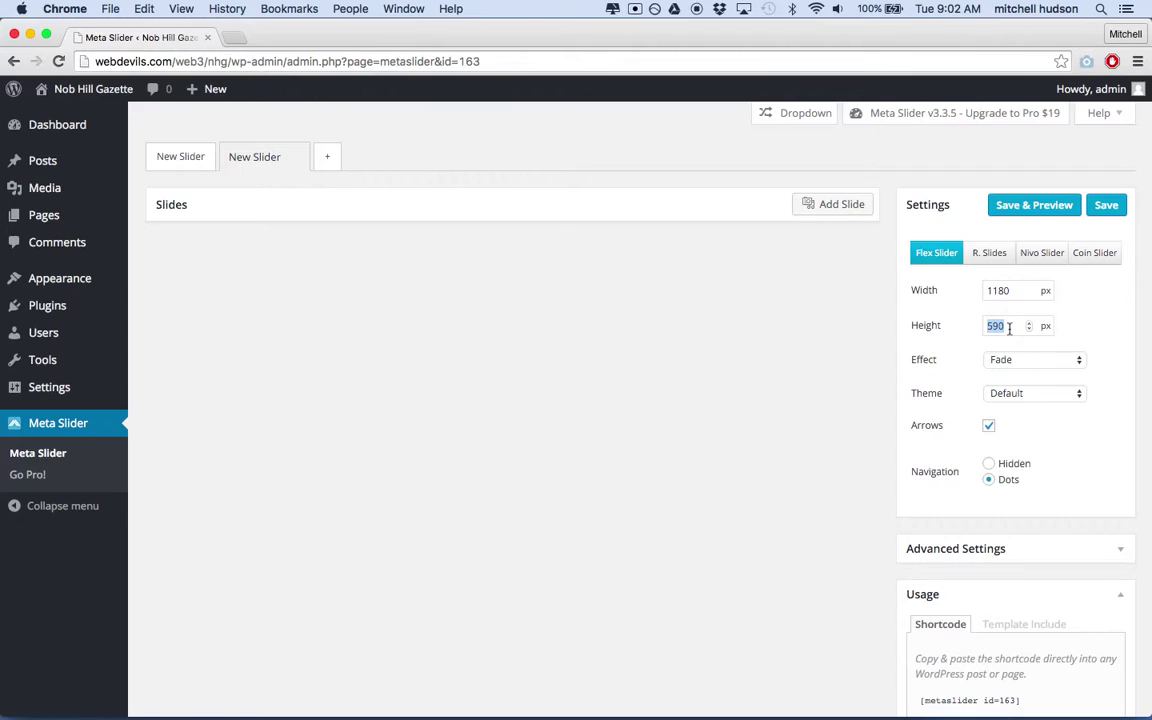
type("700")
Review the effect, theme and slider type options, ending on Flex Slider with Fade and Default.
left_click(1005, 361)
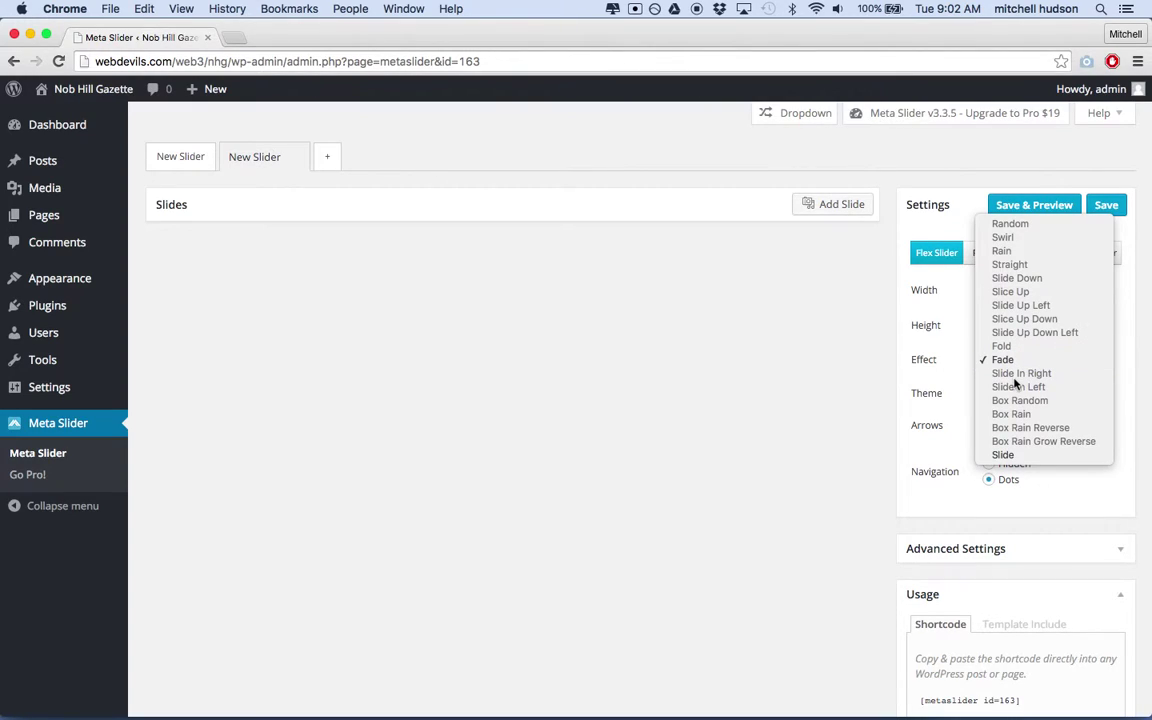
left_click(1017, 367)
left_click(1016, 366)
left_click(1014, 464)
key("Down")
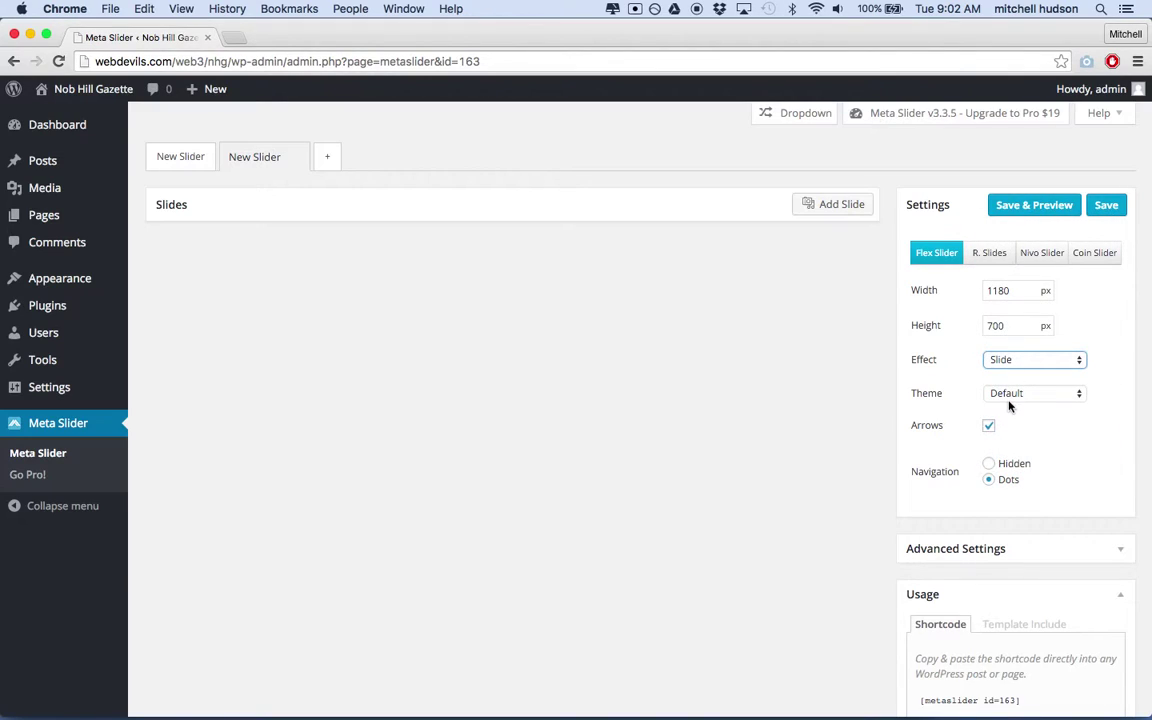
left_click(1000, 393)
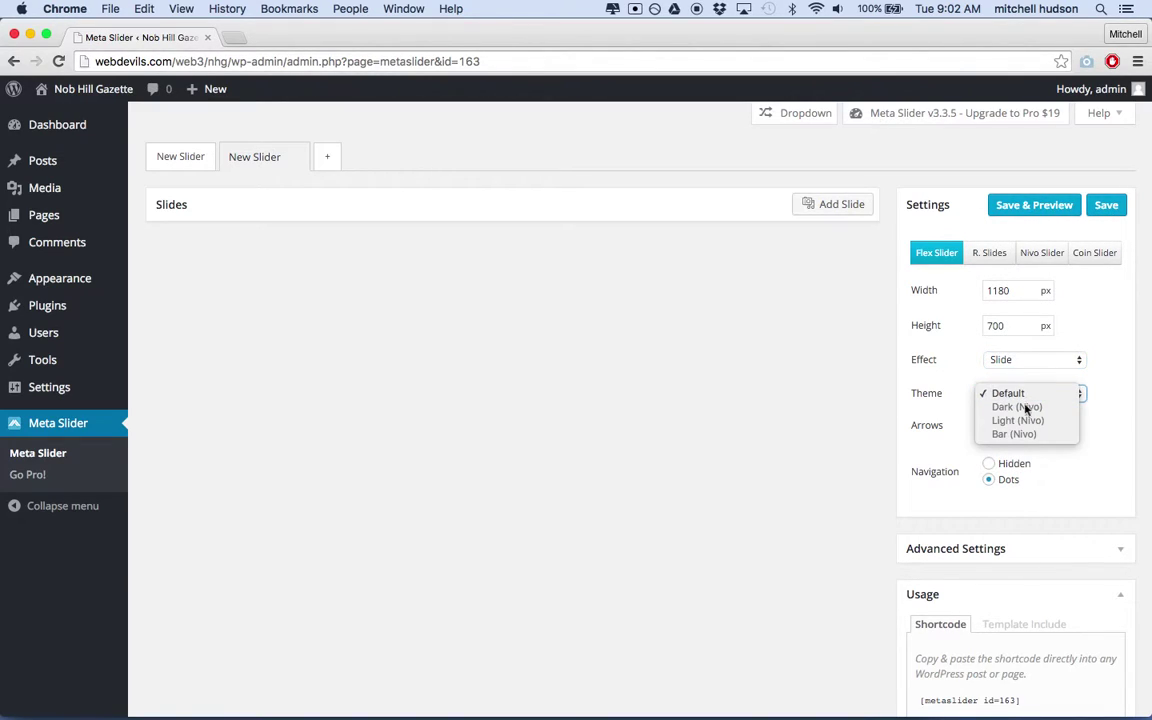
left_click(963, 402)
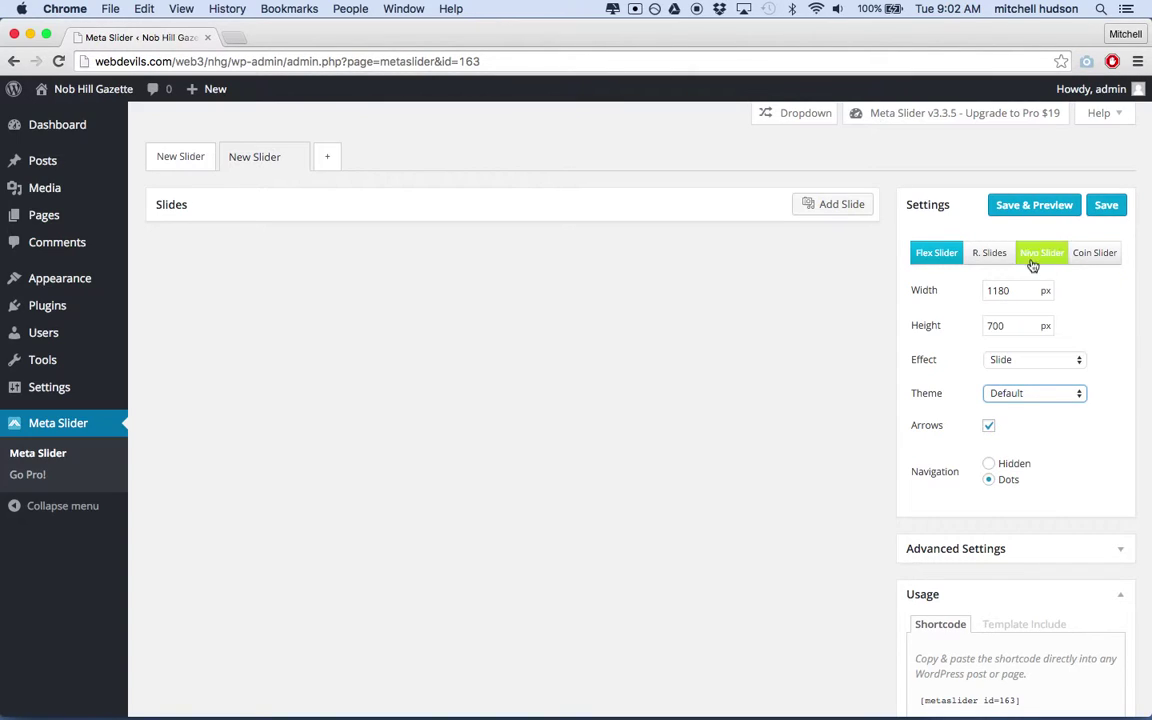
left_click(995, 259)
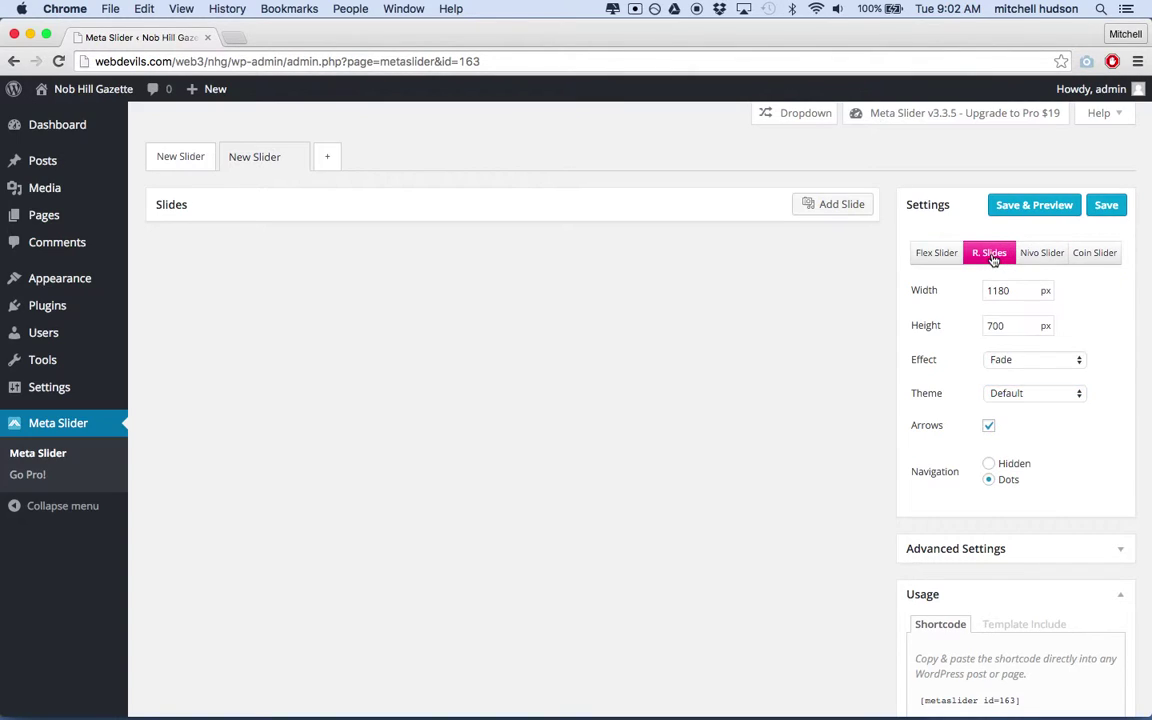
left_click(928, 260)
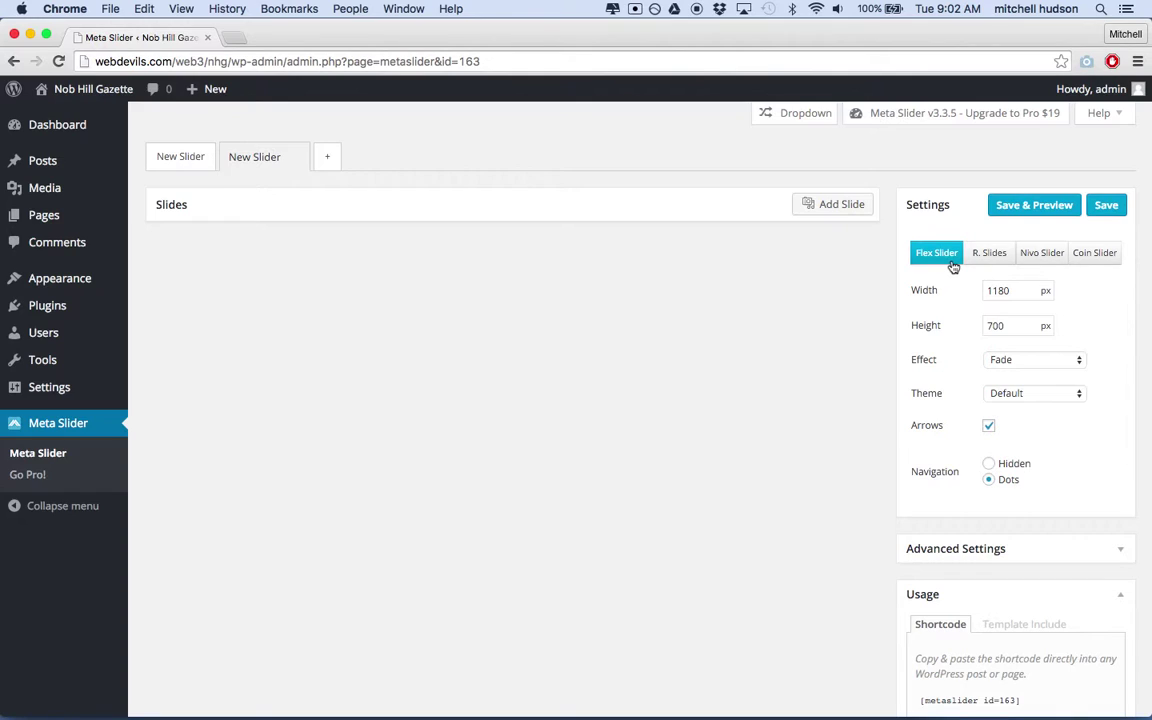
Expand Advanced Settings and inspect values such as the 3000 ms slide delay.
scroll(956, 320, "down", 3)
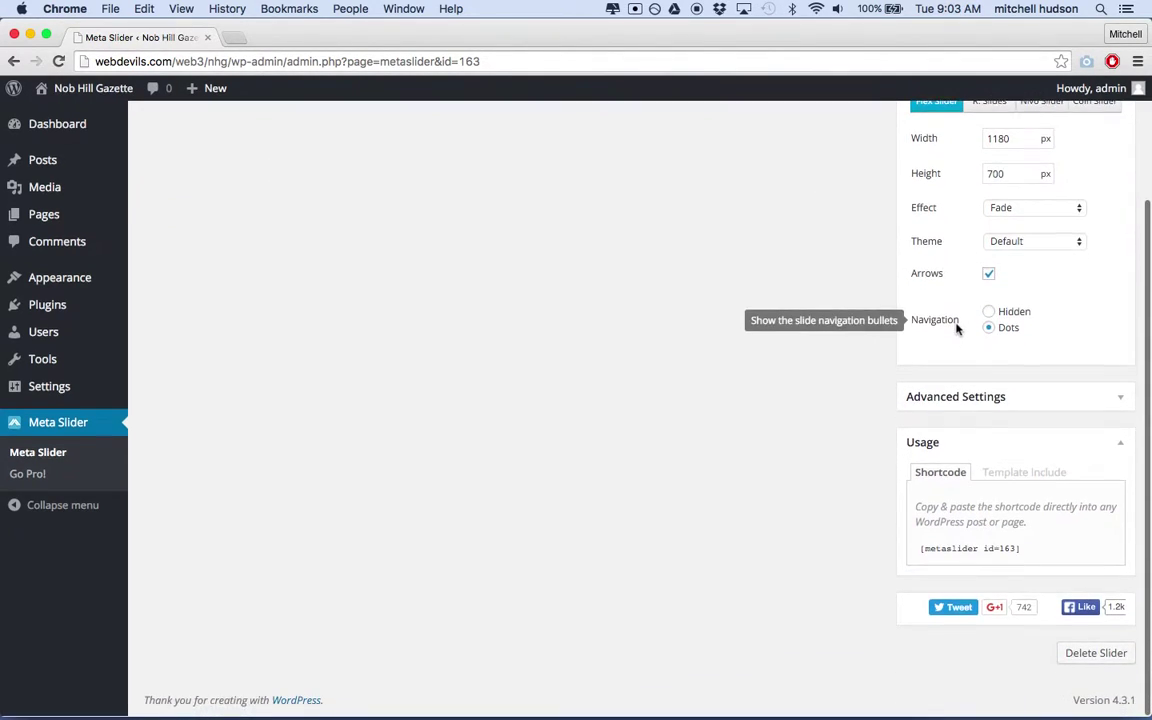
left_click(1124, 400)
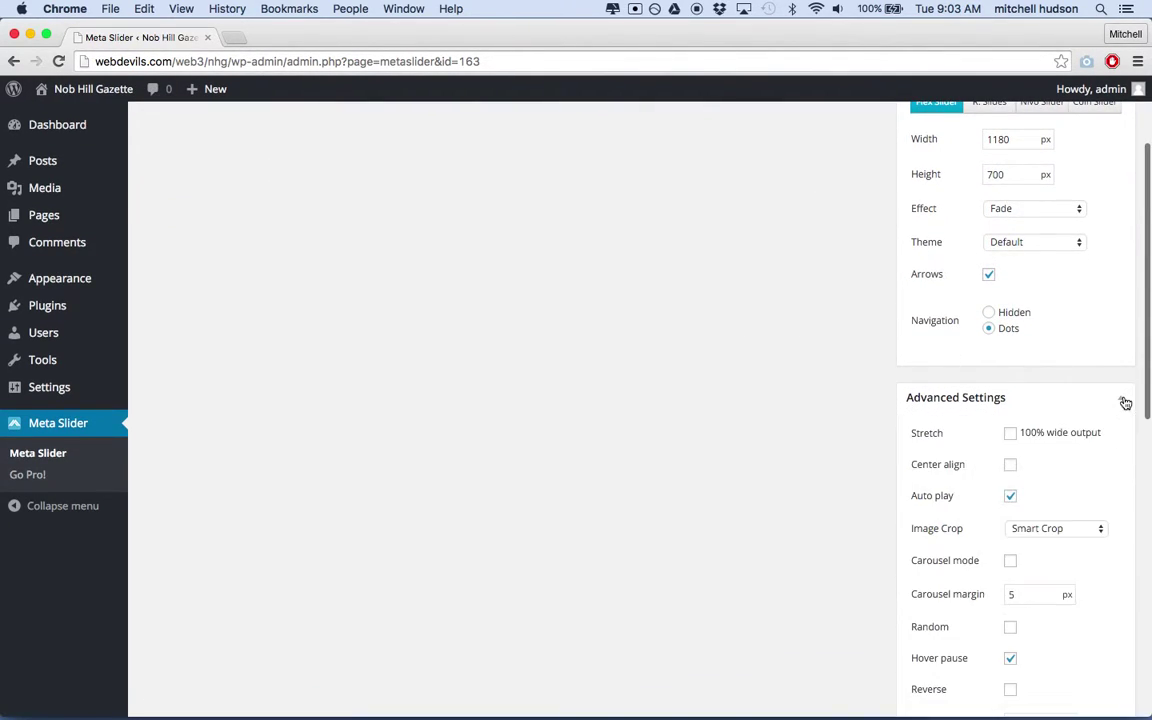
scroll(1057, 378, "down", 5)
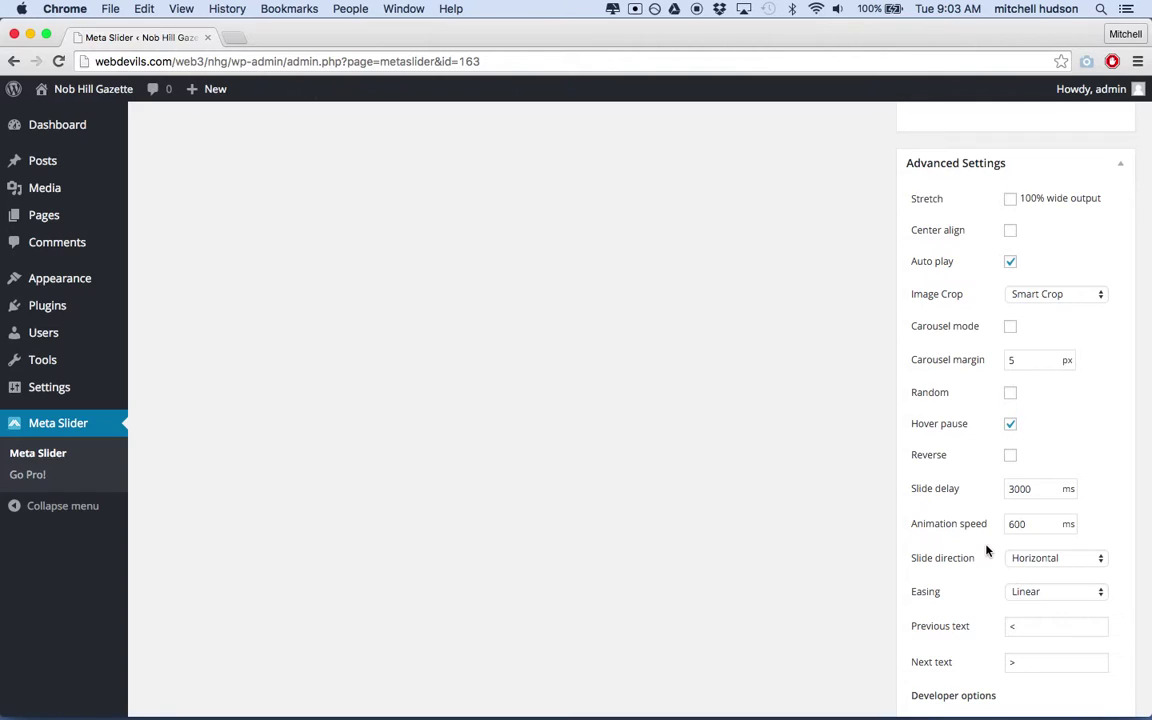
scroll(986, 550, "up", 1)
scroll(986, 550, "down", 5)
scroll(1003, 278, "up", 1)
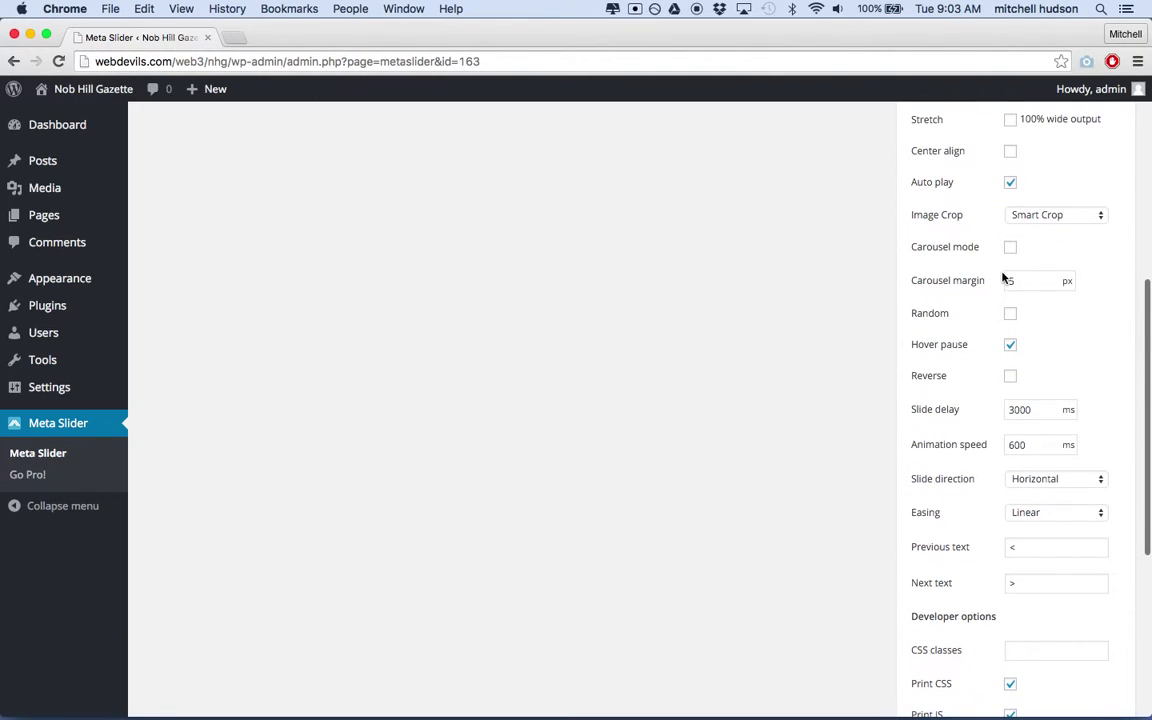
scroll(1003, 270, "down", 2)
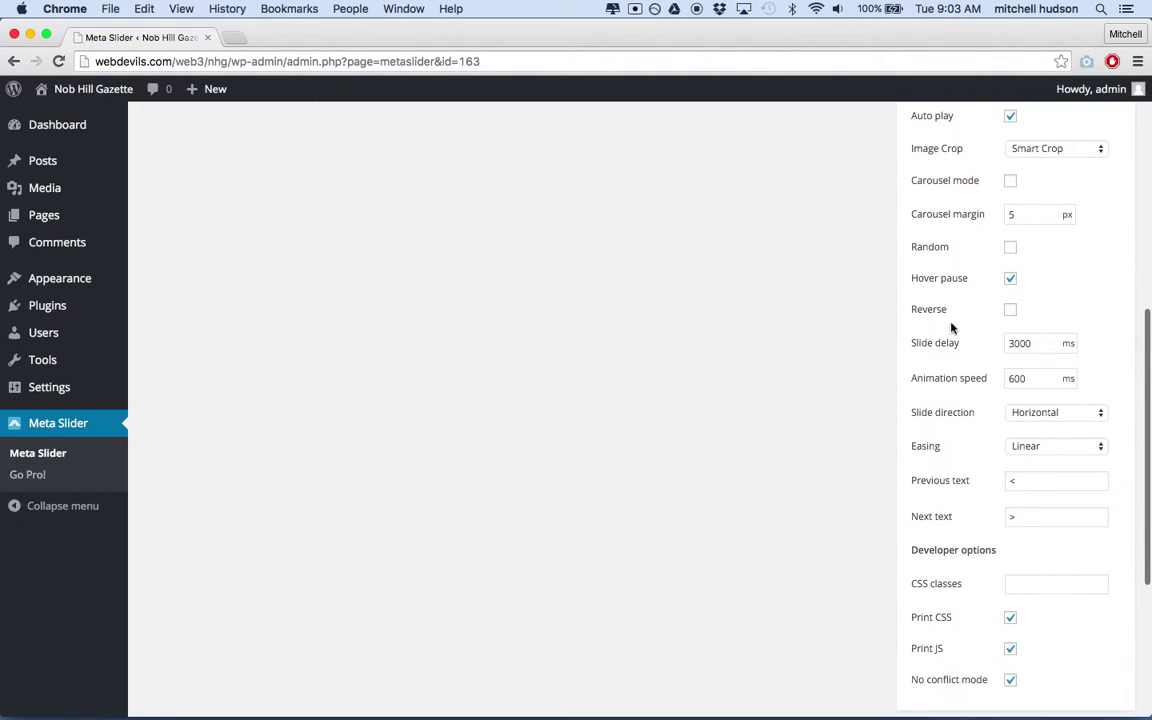
mouse_move(928, 352)
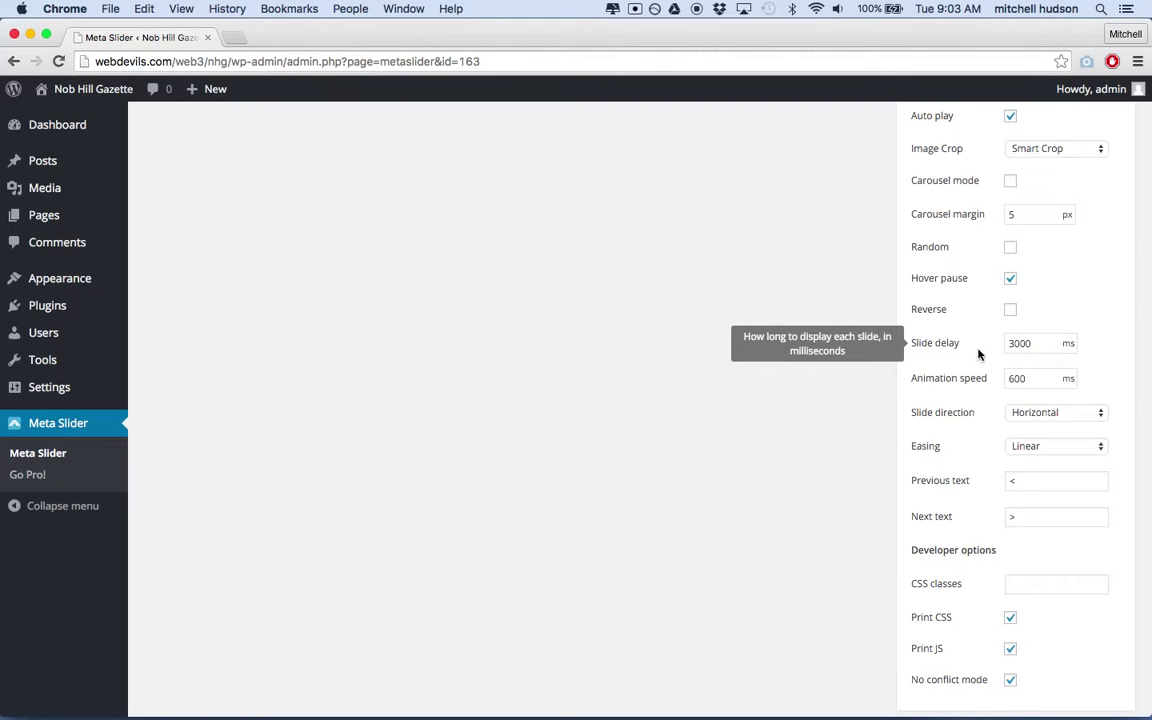
left_click_drag(1032, 343, 990, 342)
scroll(987, 347, "up", 3)
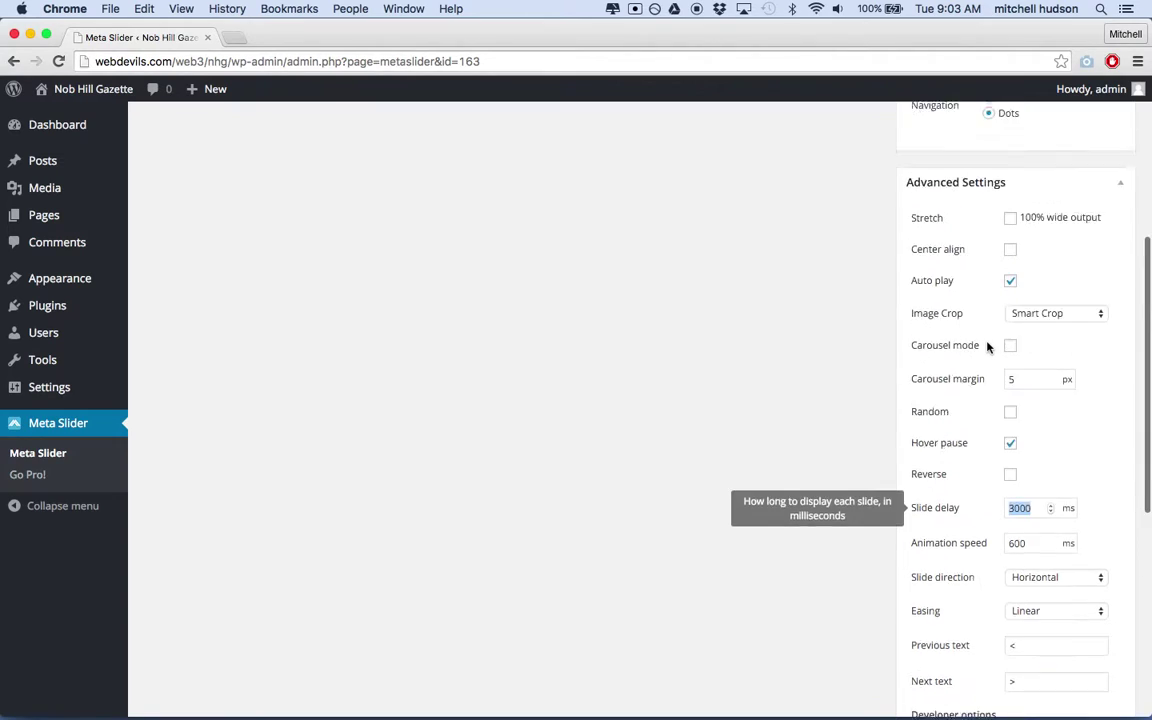
scroll(987, 347, "up", 1)
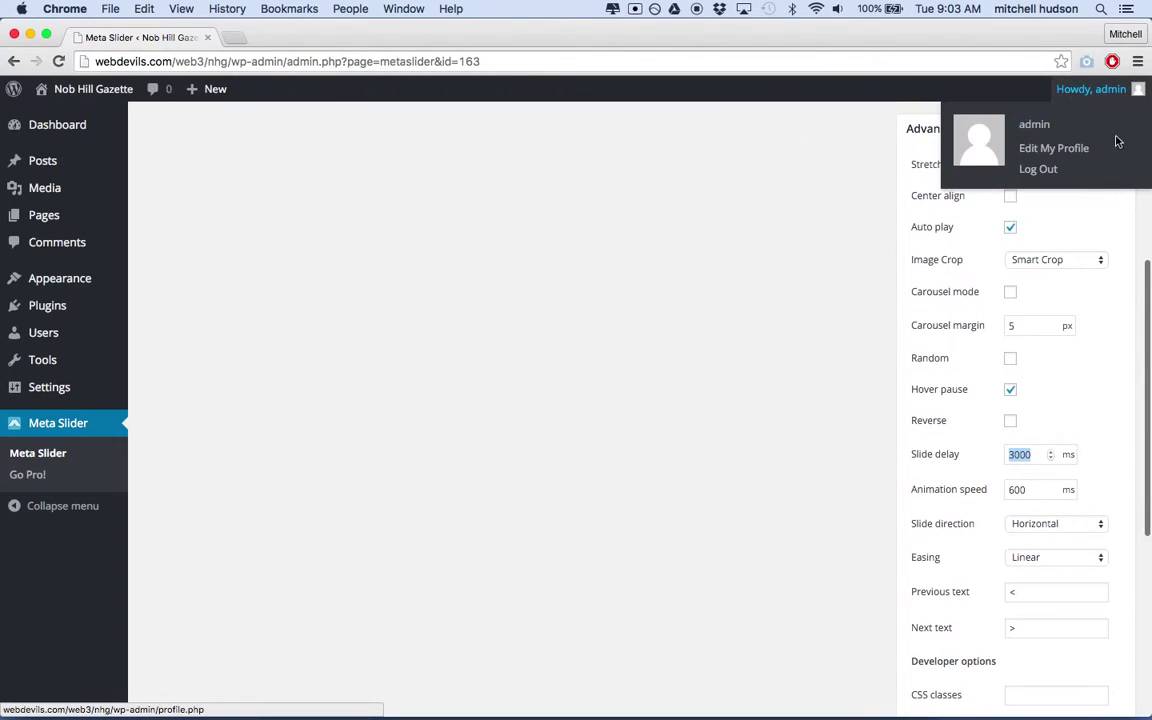
Collapse Advanced Settings and select the shortcode [metaslider id=163] for copying.
left_click(1121, 129)
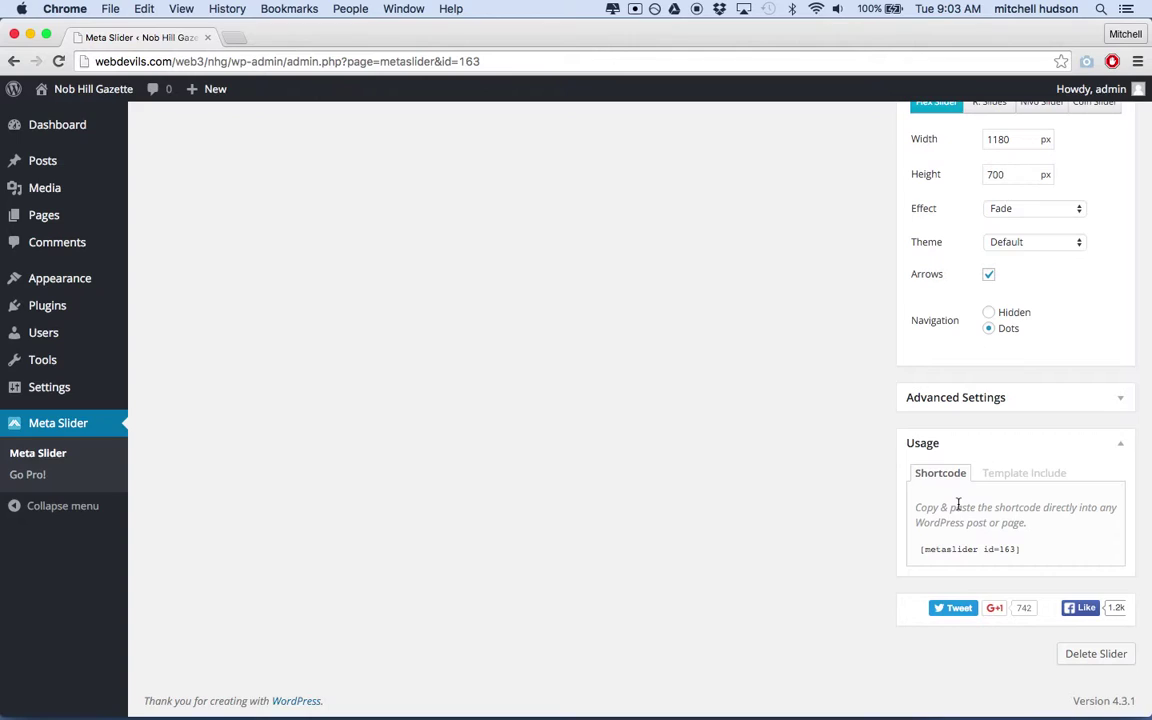
left_click_drag(921, 553, 1023, 550)
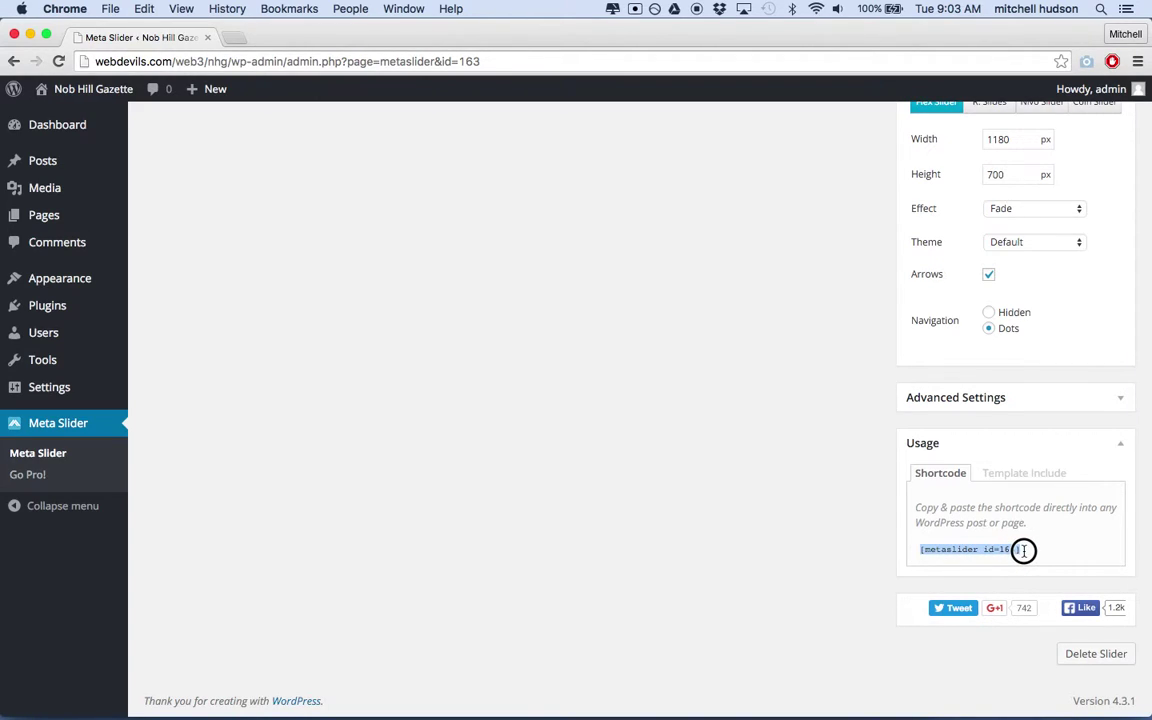
scroll(1023, 550, "up", 3)
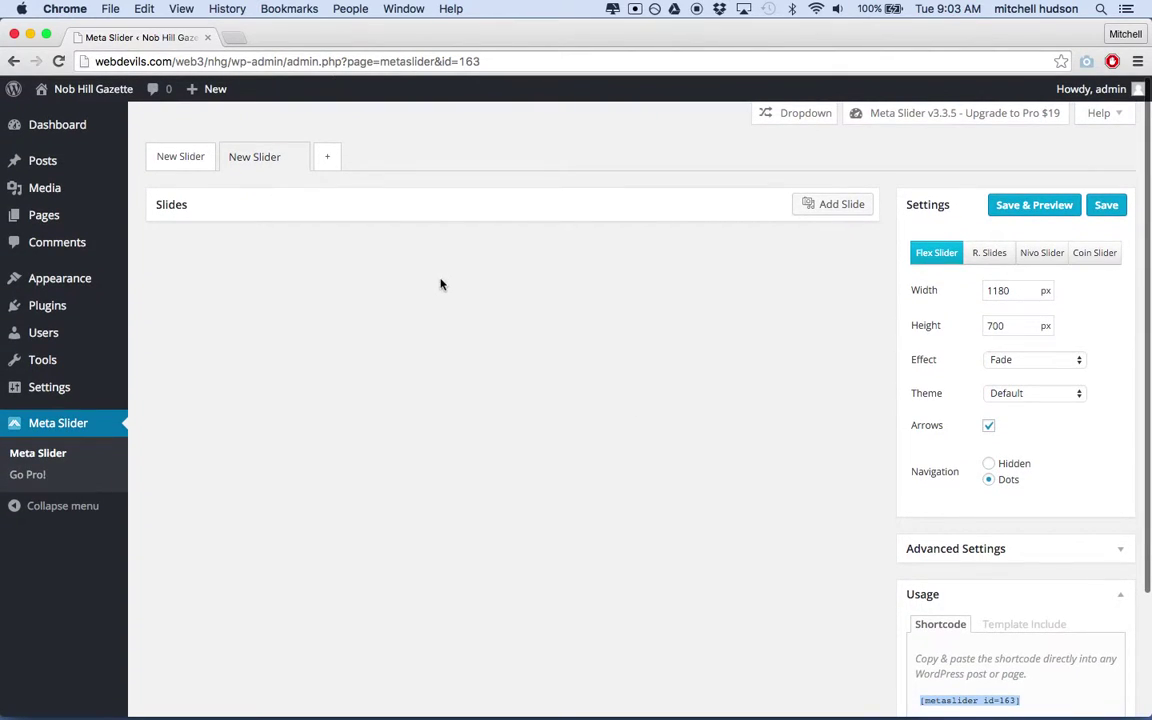
scroll(689, 535, "down", 3)
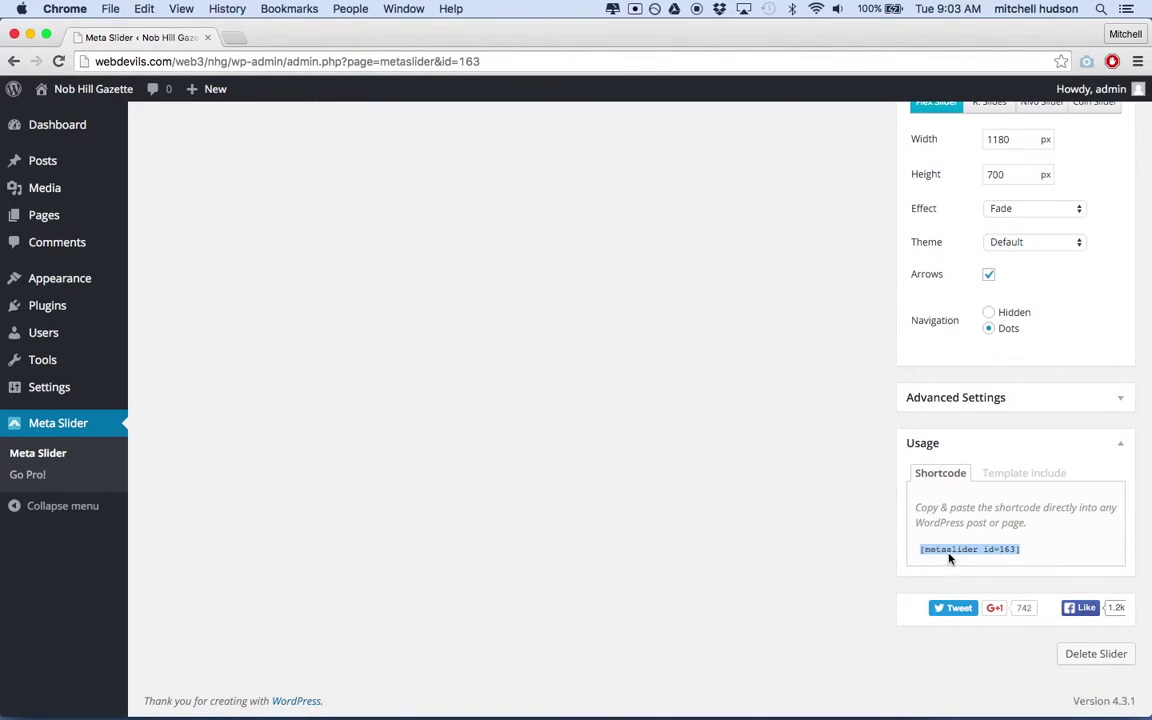
scroll(710, 390, "up", 3)
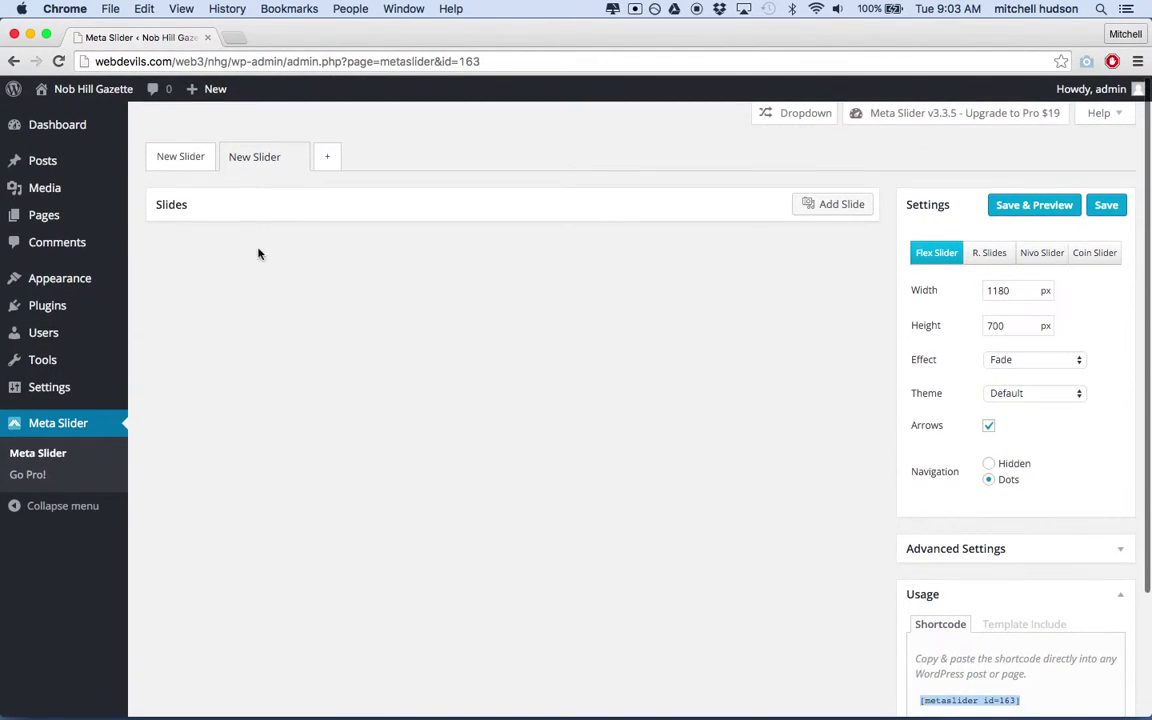
Open the Add Slide media library picker.
left_click(838, 207)
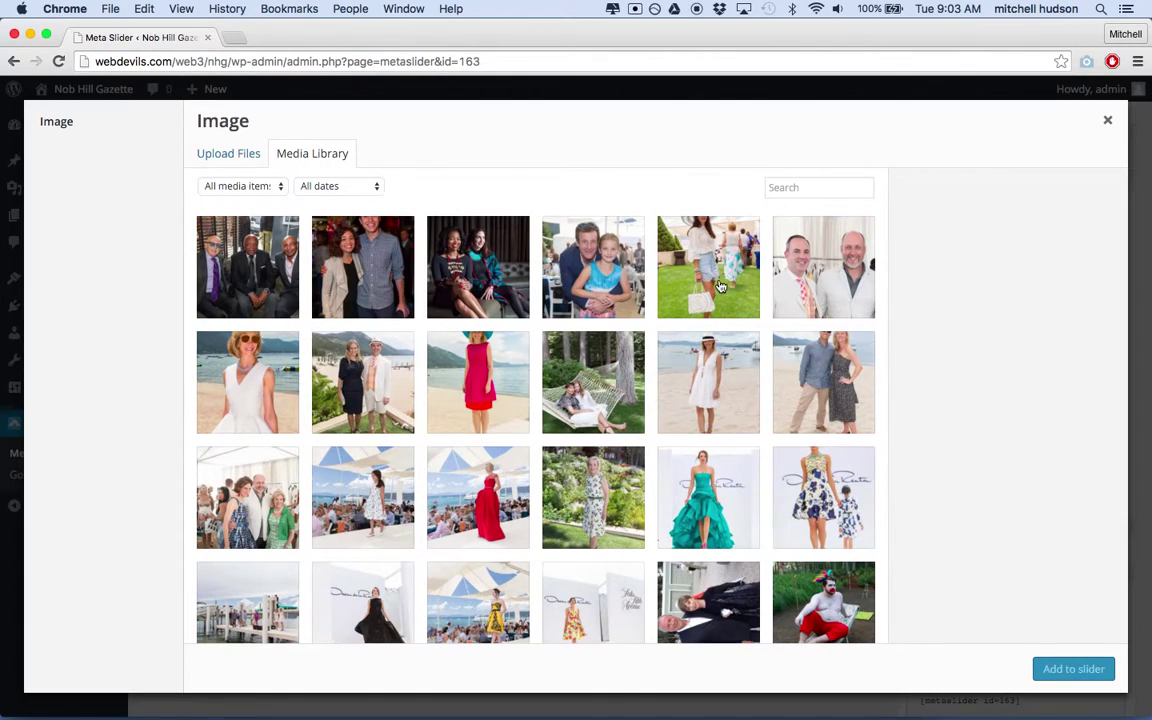
scroll(624, 466, "down", 5)
scroll(624, 466, "up", 5)
Check eleven photos, including the beach, red dress, hammock and couple shots, and add them to the slider.
left_click(212, 365)
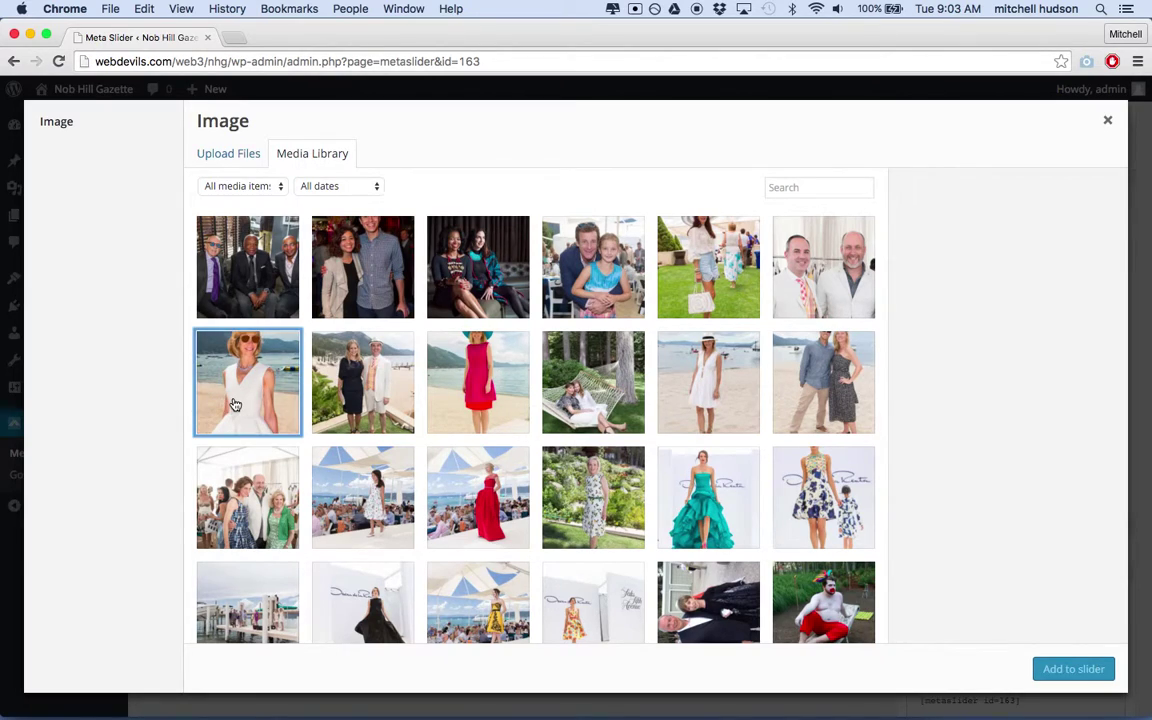
left_click(394, 393)
left_click(475, 395)
left_click(601, 393)
left_click(689, 391)
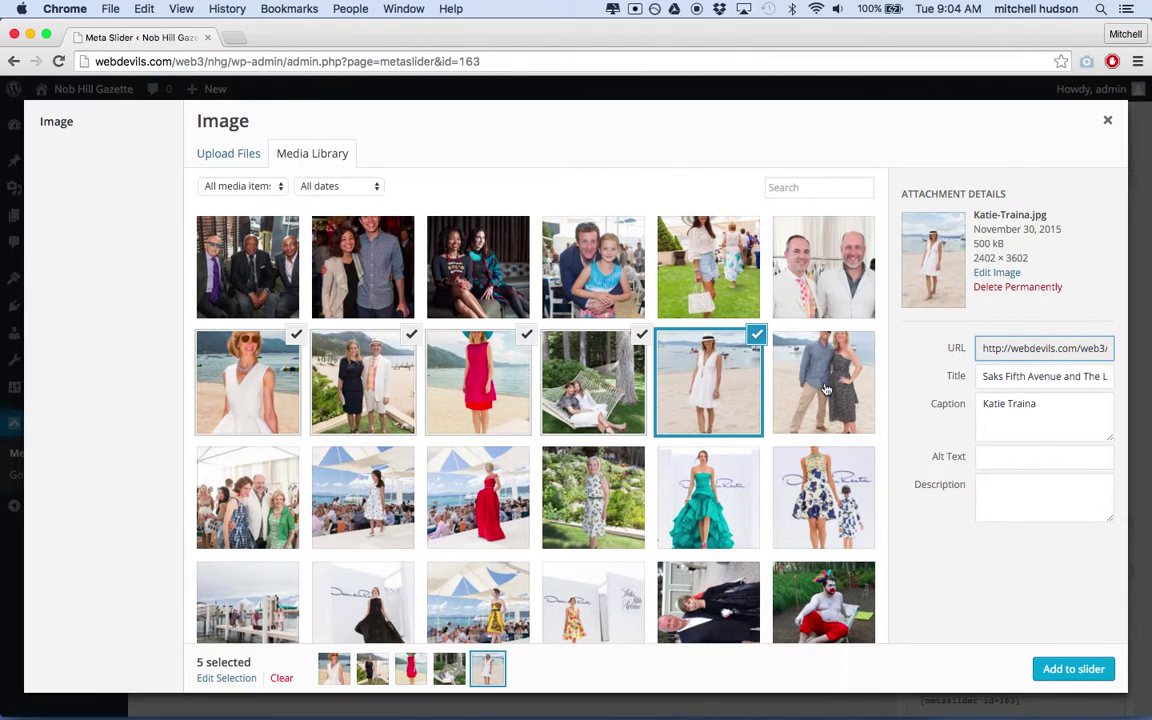
left_click(823, 497, "shift")
left_click(755, 475)
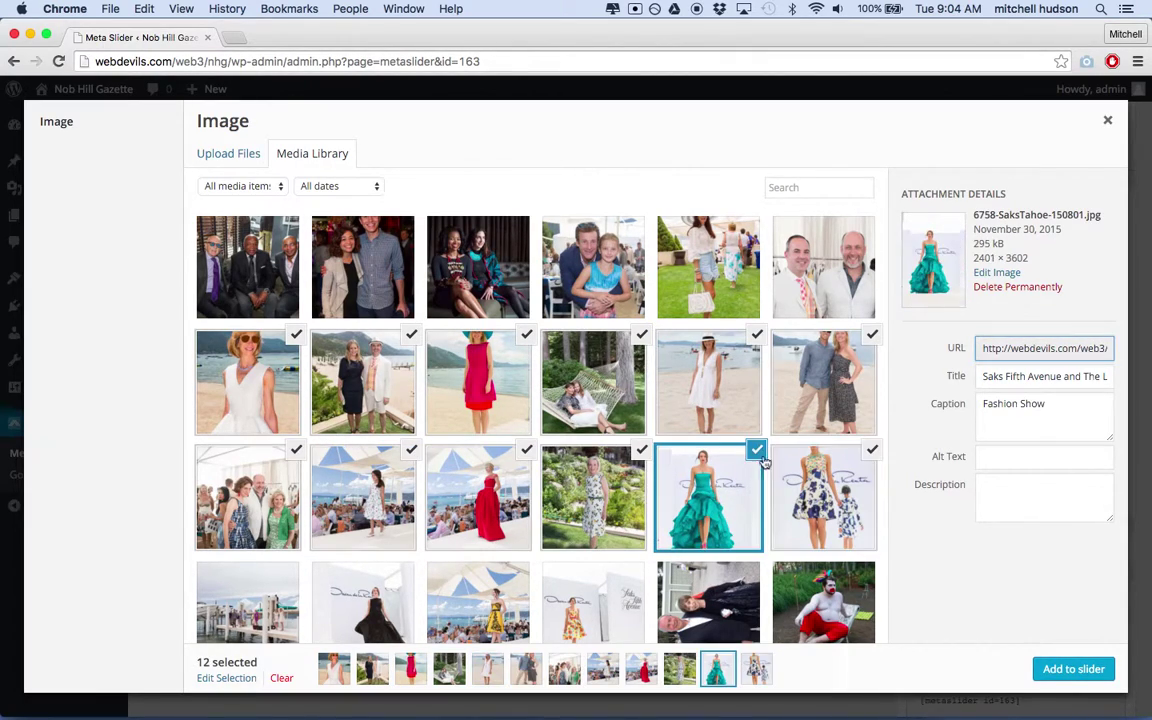
left_click(823, 383)
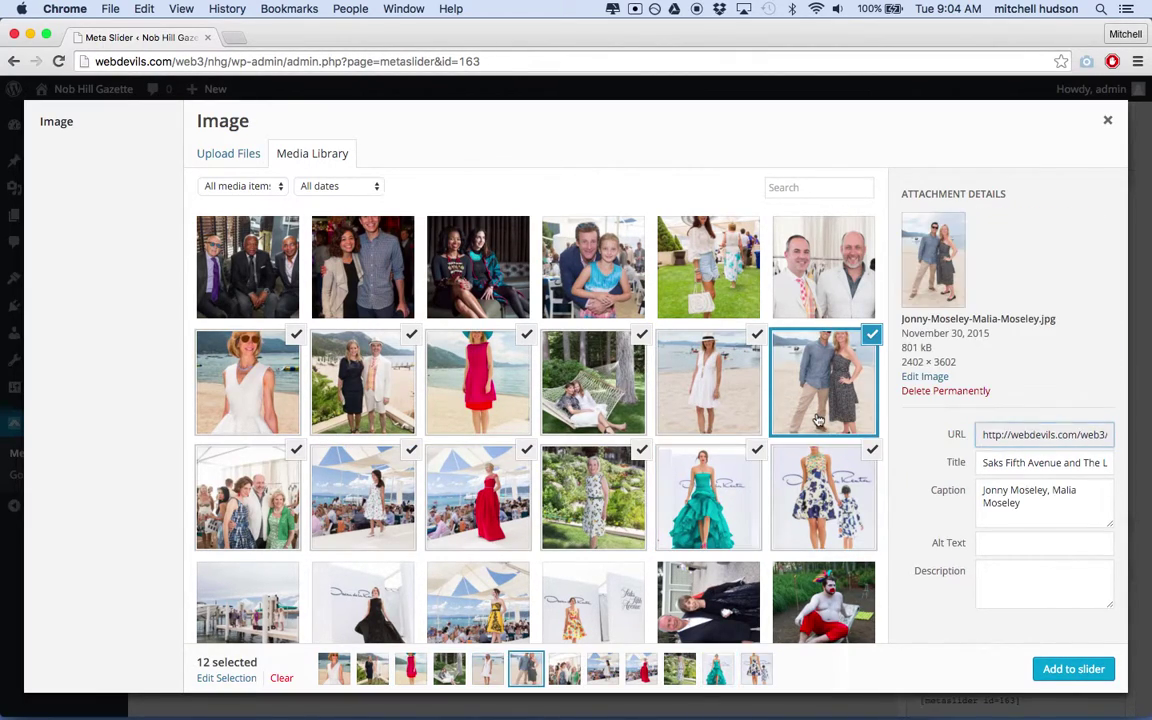
left_click(627, 385)
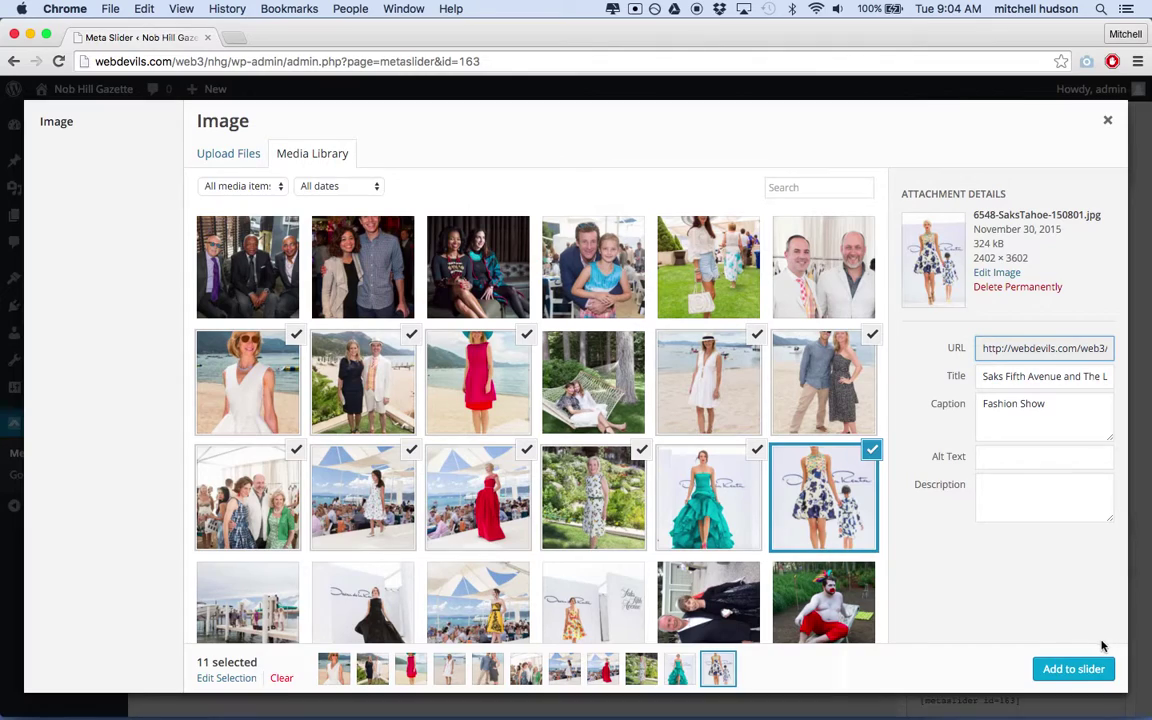
left_click(1076, 677)
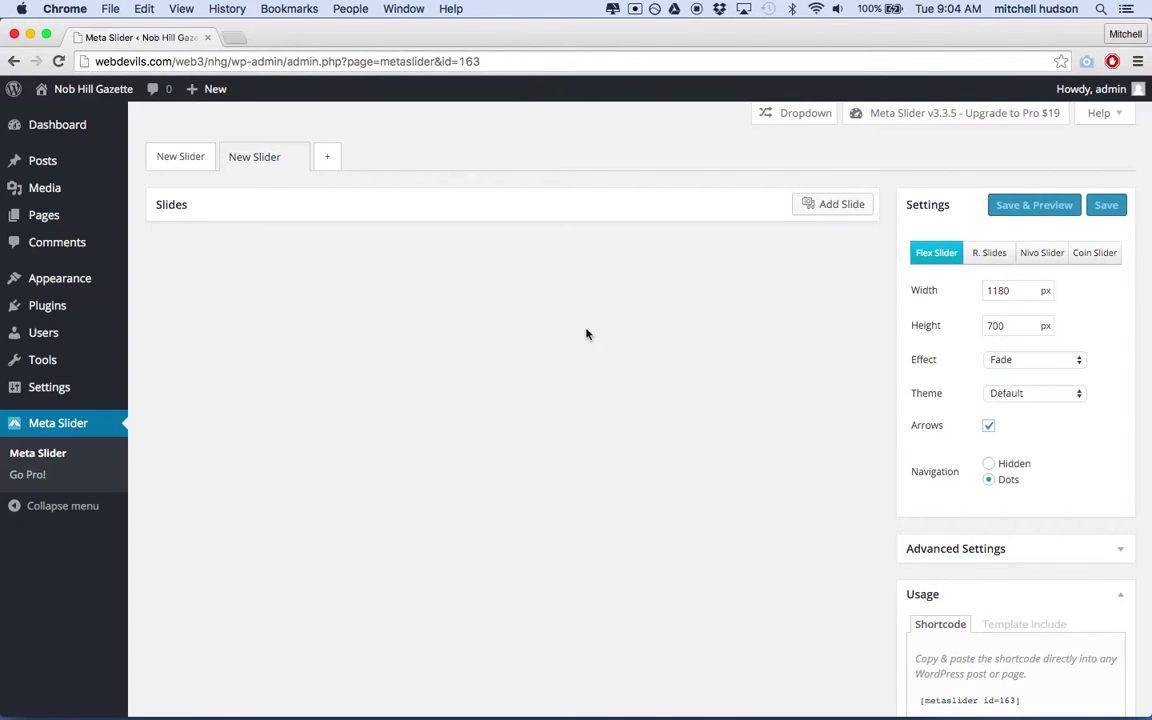
Scroll through the new image slides and their captions, then back to the top.
scroll(587, 334, "down", 3)
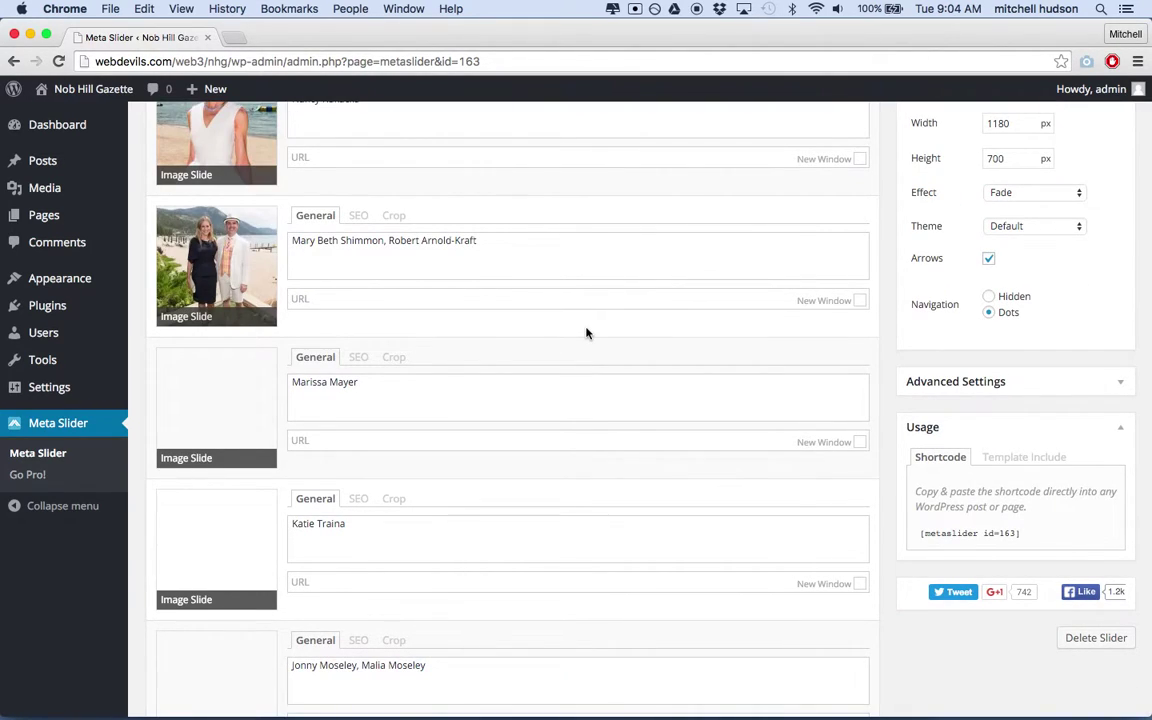
scroll(587, 332, "up", 3)
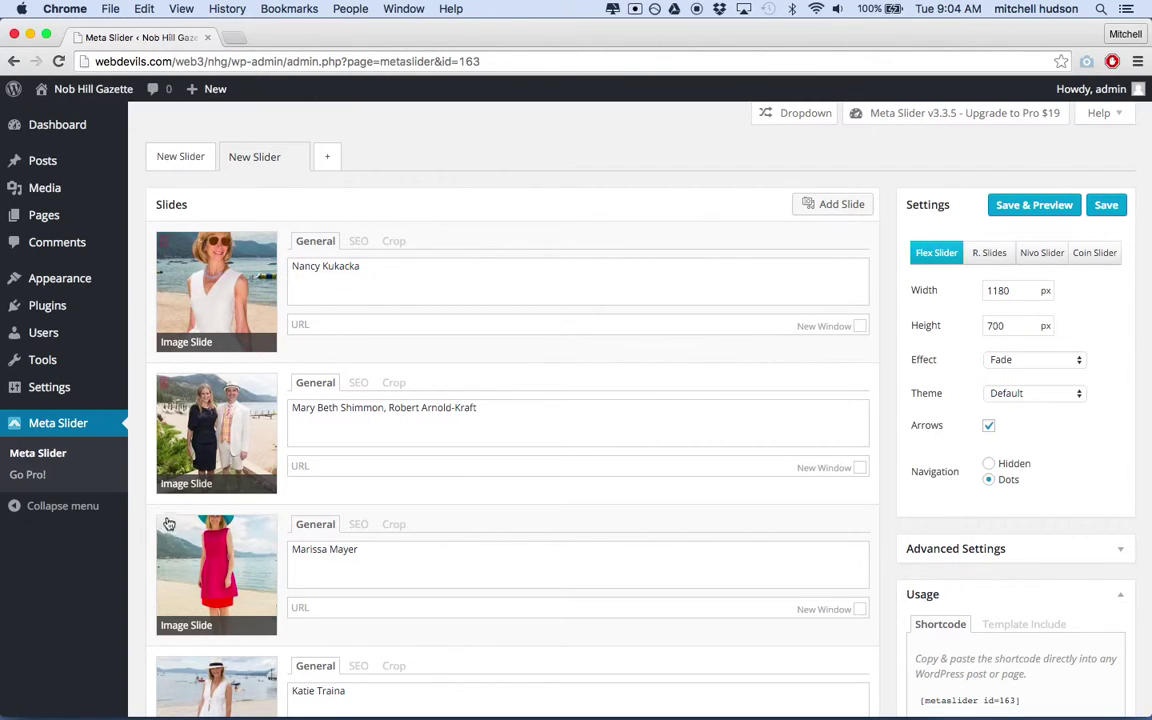
scroll(175, 522, "down", 10)
scroll(175, 522, "up", 15)
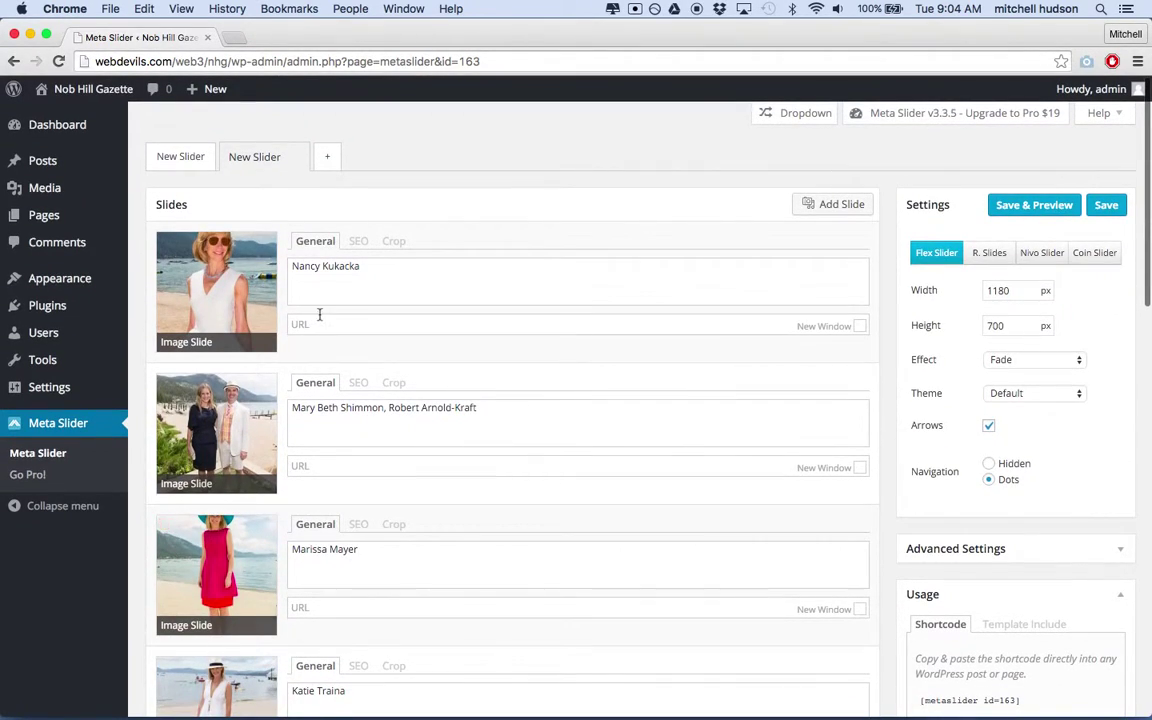
Set the crop position of the first three image slides to Top Center.
left_click(392, 242)
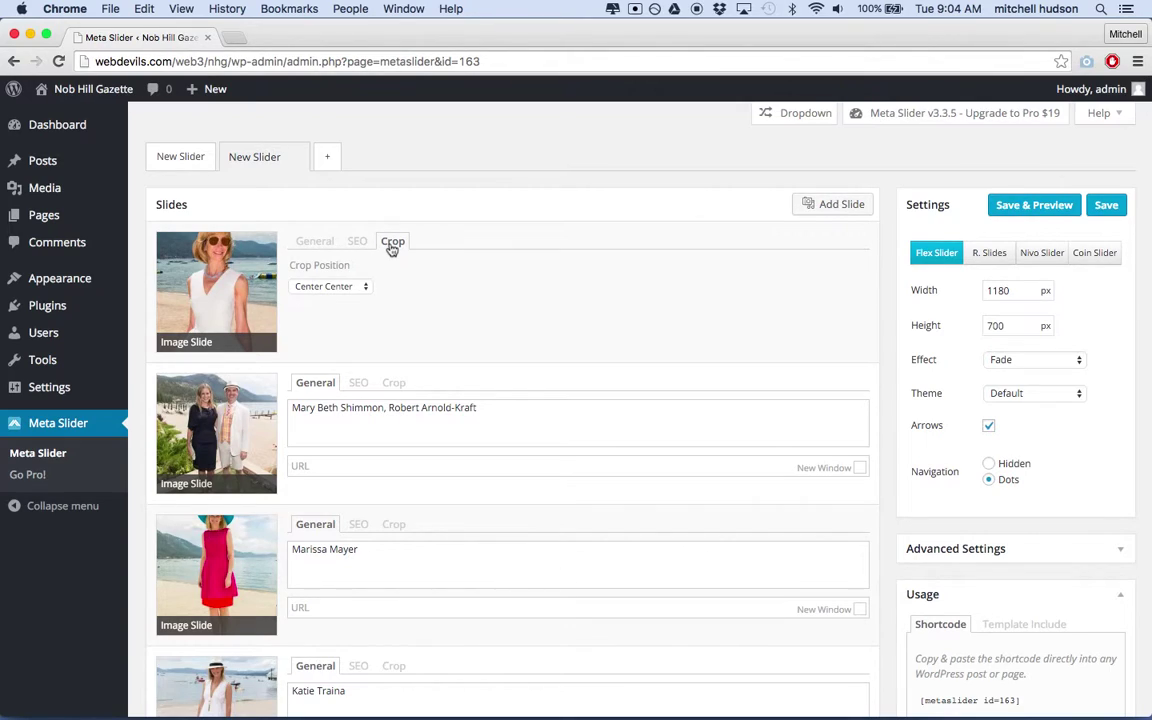
left_click(349, 290)
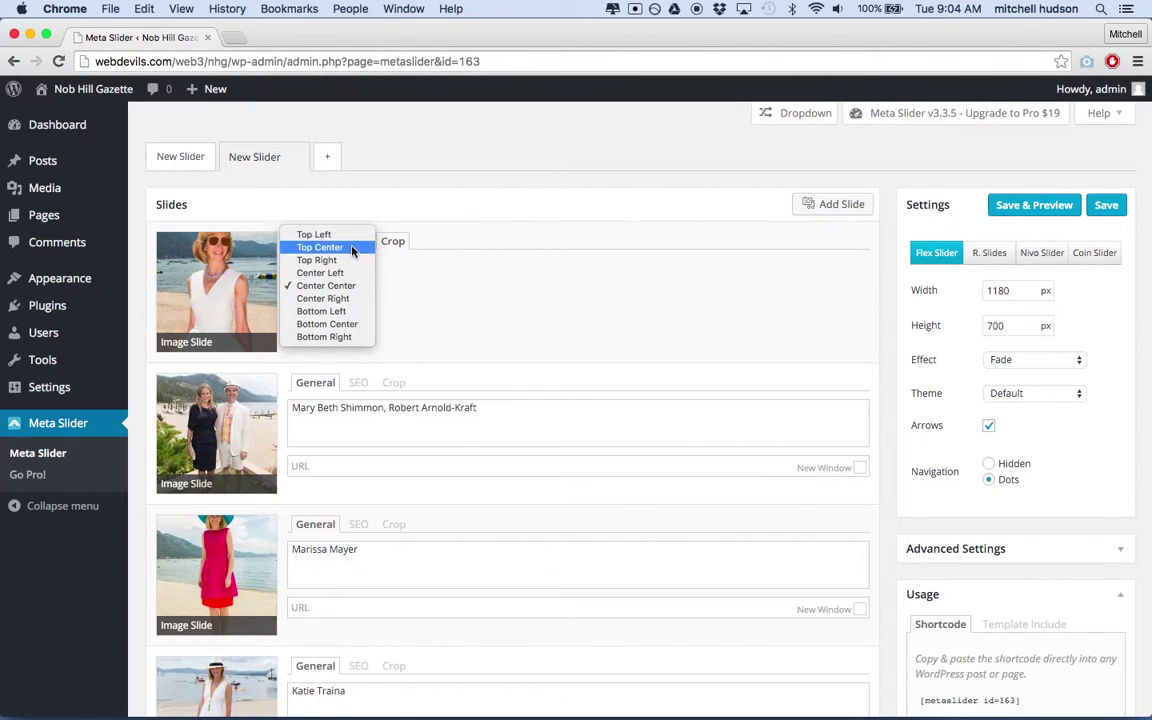
left_click(340, 247)
left_click(394, 383)
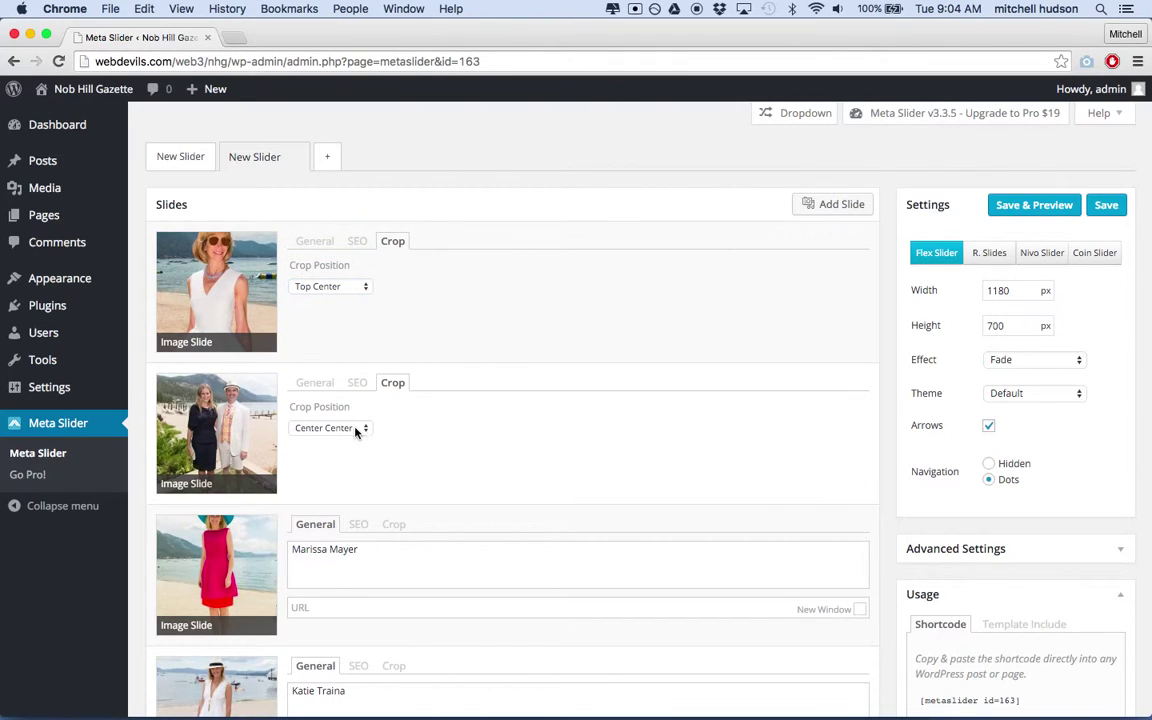
left_click(358, 429)
left_click(351, 391)
scroll(362, 445, "down", 3)
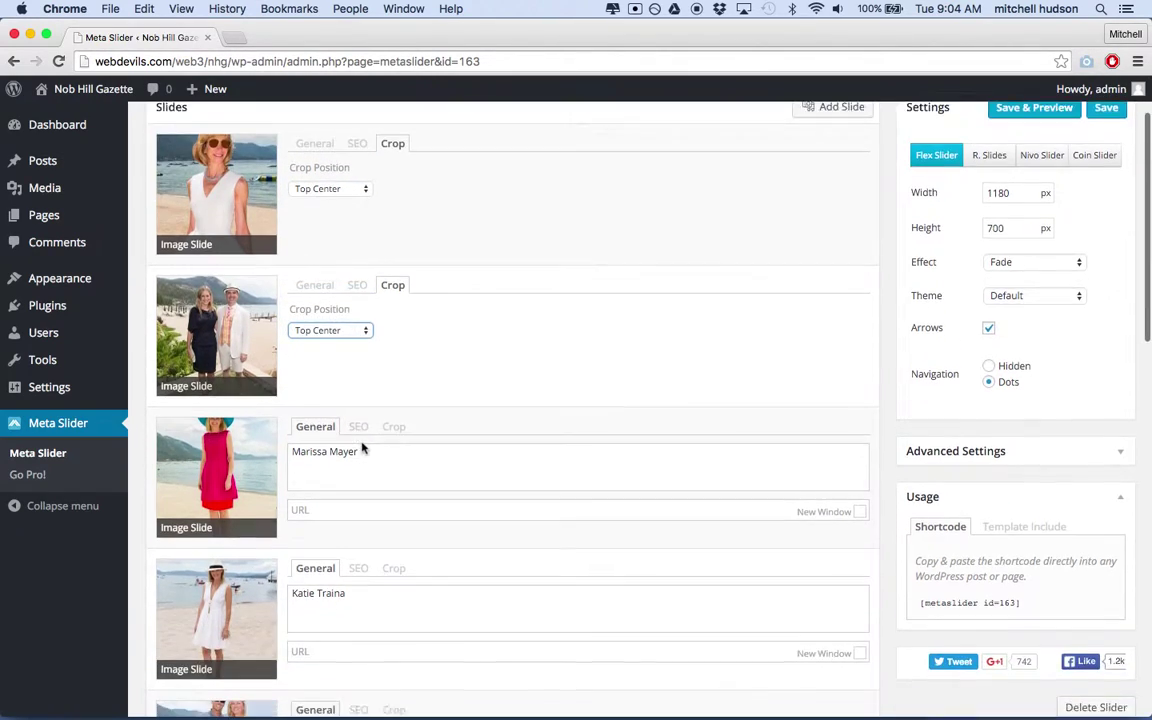
left_click(391, 387)
left_click(352, 431)
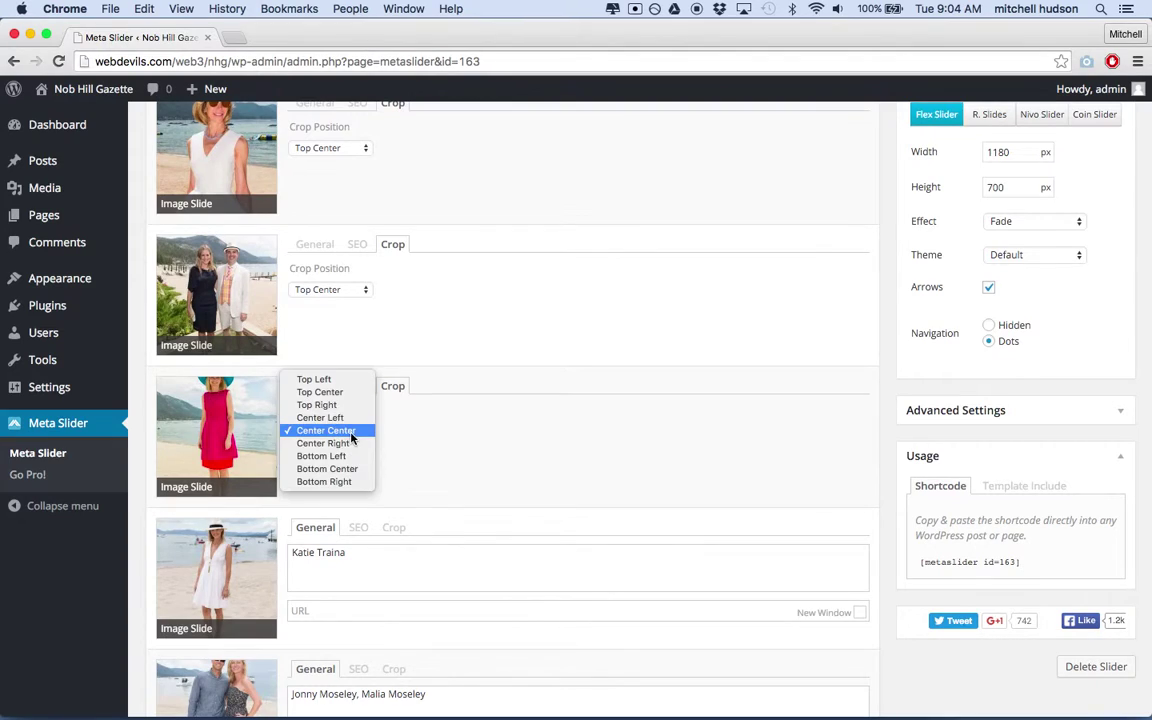
left_click(348, 398)
Set the white dress and couple slides to crop from Top Center.
scroll(348, 398, "down", 3)
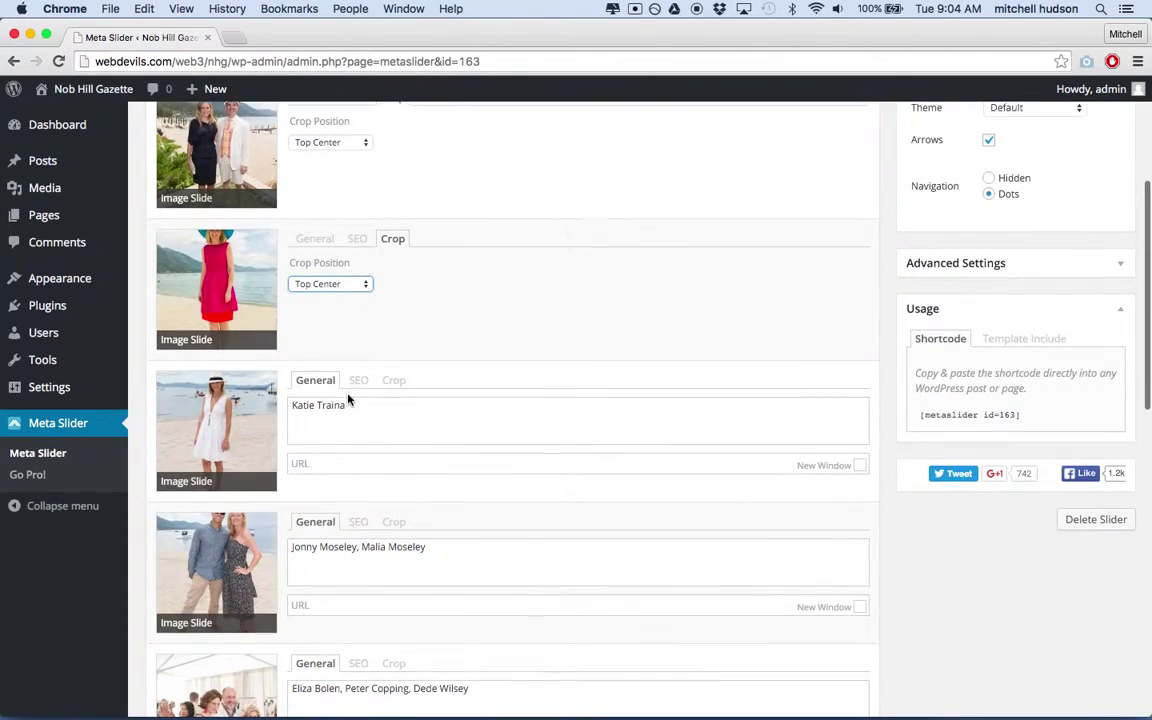
left_click(396, 382)
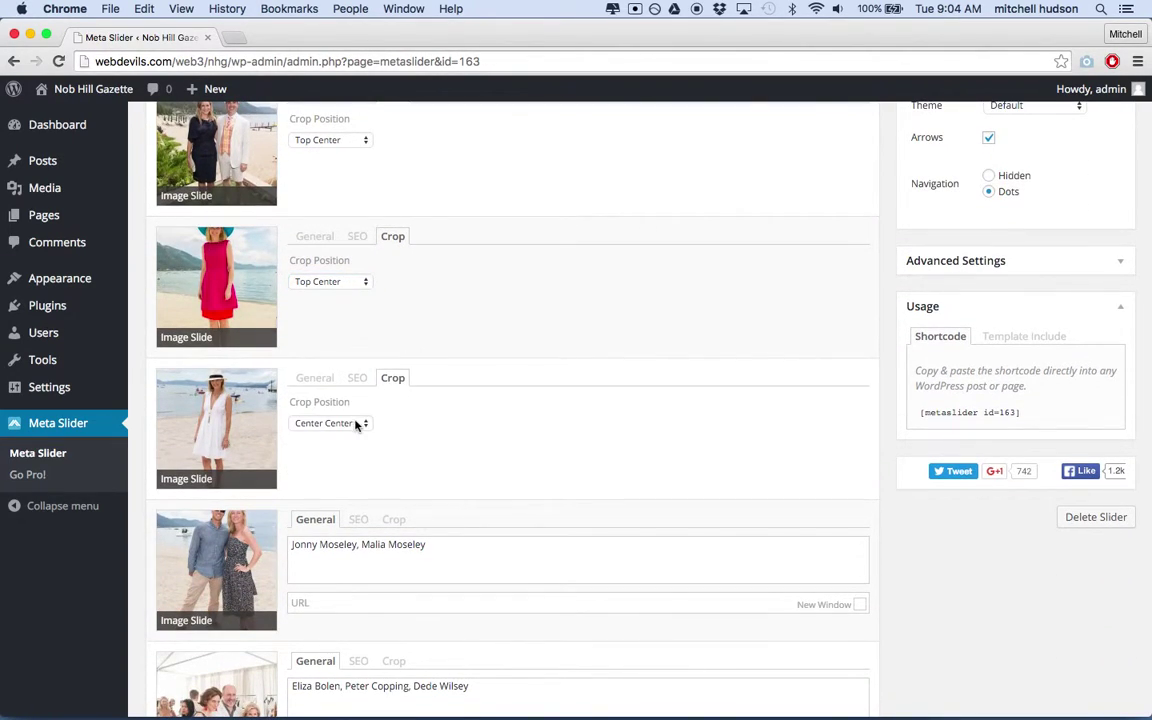
left_click(360, 424)
left_click(355, 383)
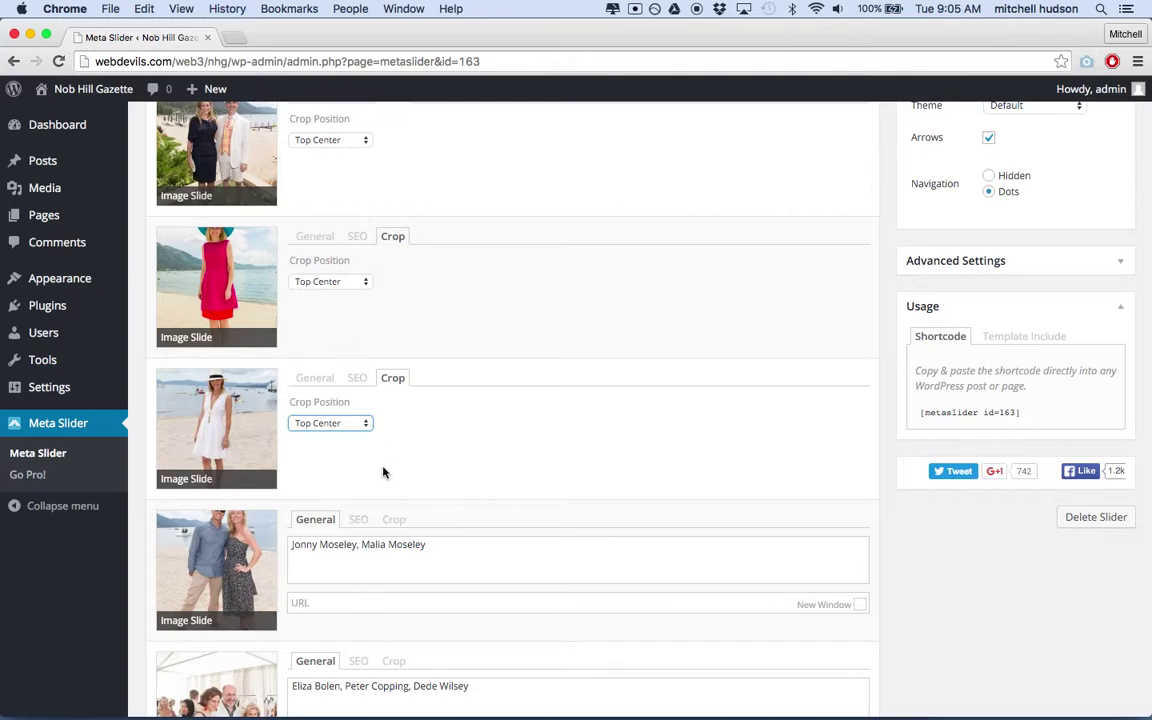
left_click(393, 519)
left_click(338, 568)
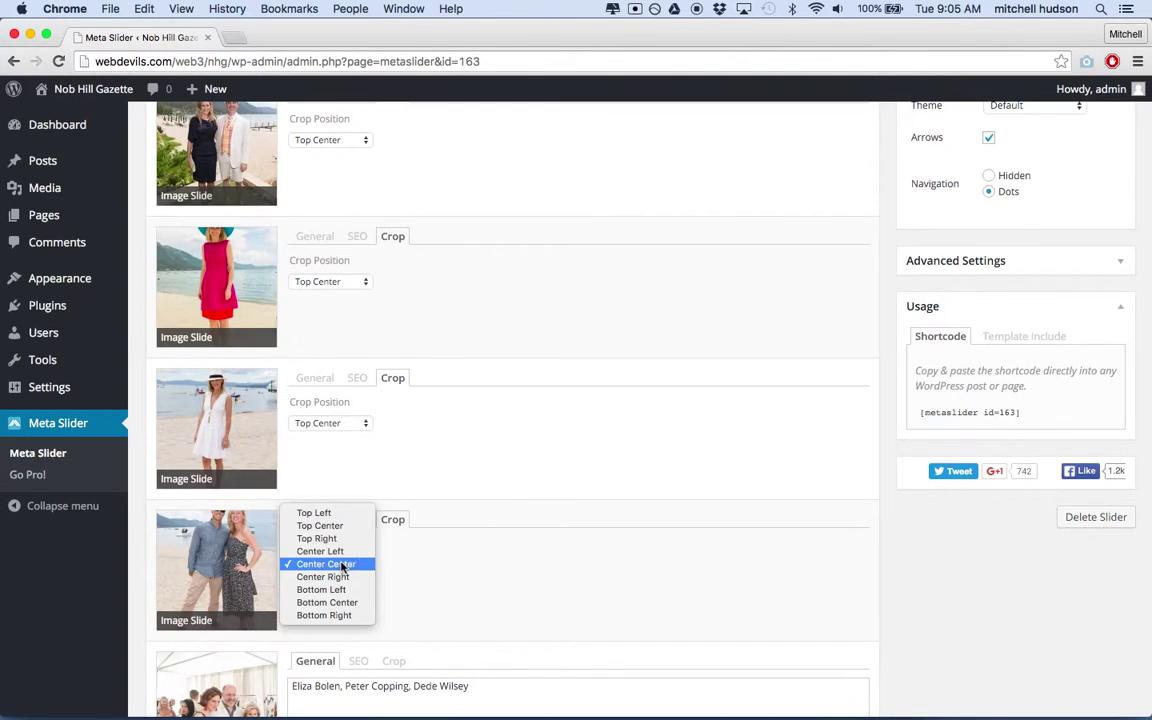
left_click(342, 517)
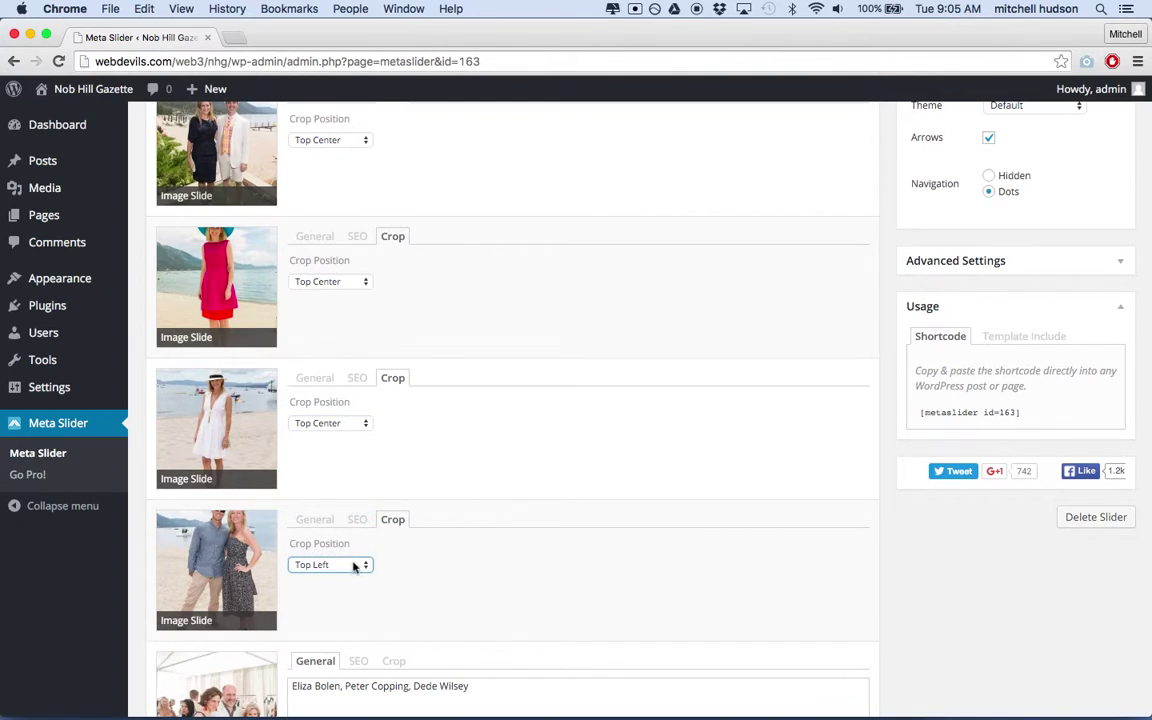
left_click(357, 564)
left_click(352, 577)
scroll(352, 579, "down", 5)
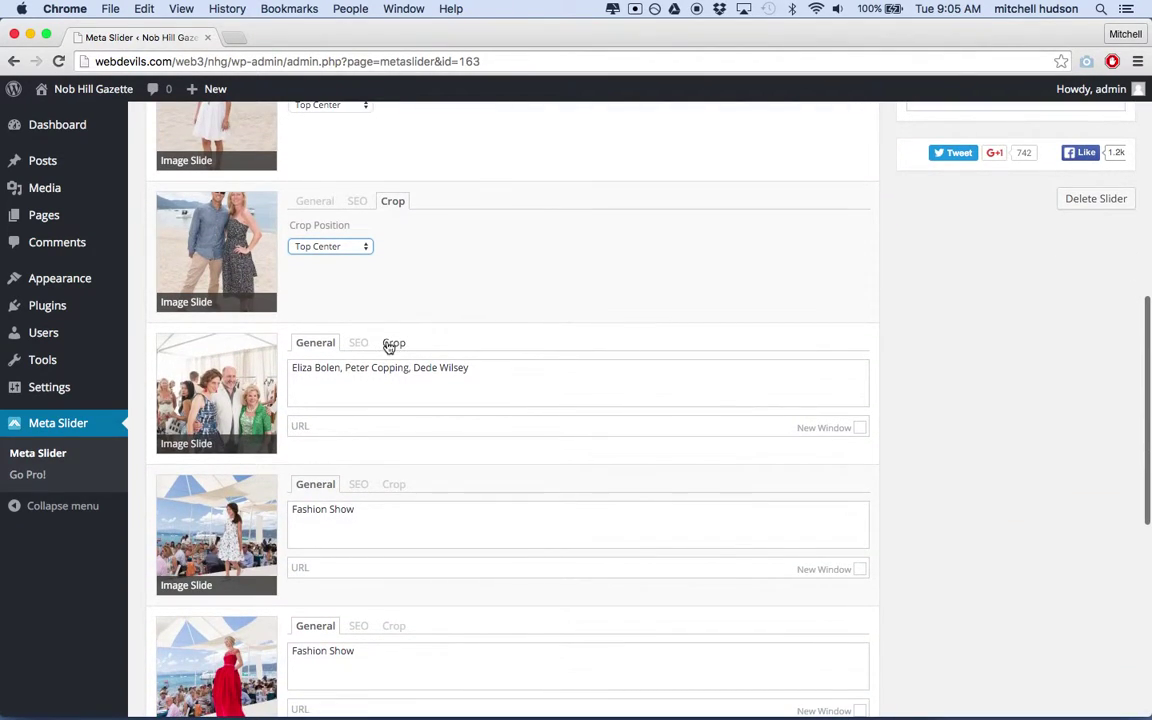
Set the group photo, fashion show and red-dress slides to crop from Top Center.
left_click(392, 343)
left_click(352, 388)
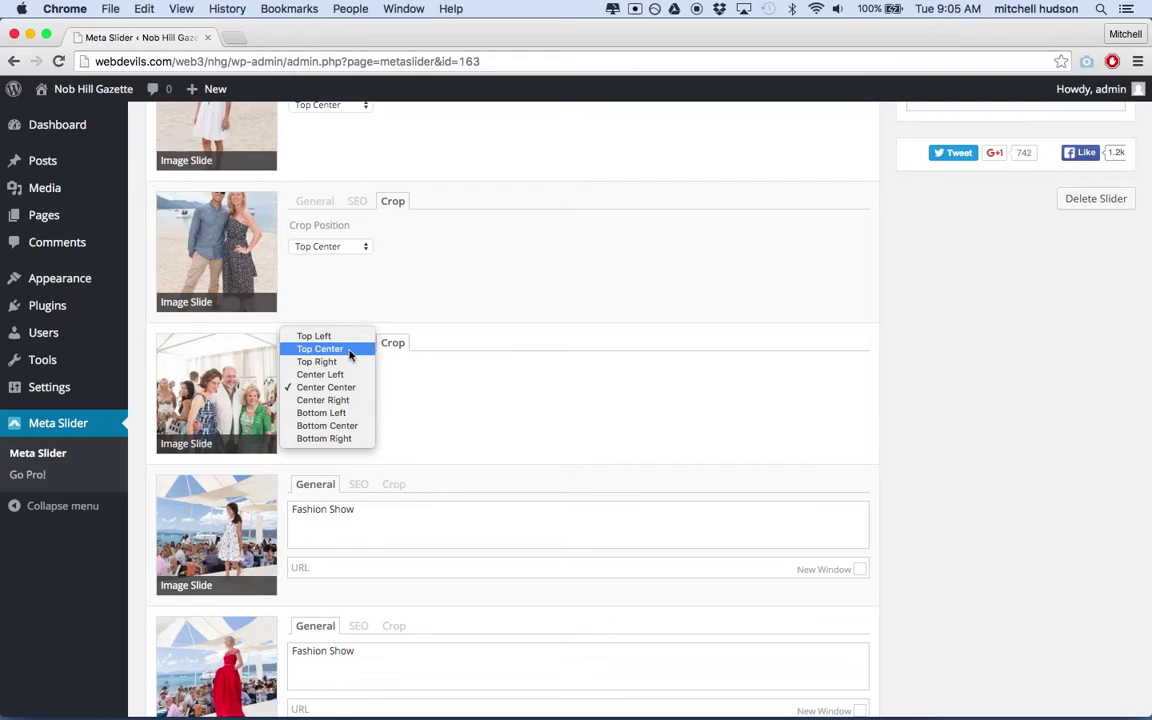
left_click(320, 348)
left_click(394, 486)
left_click(357, 530)
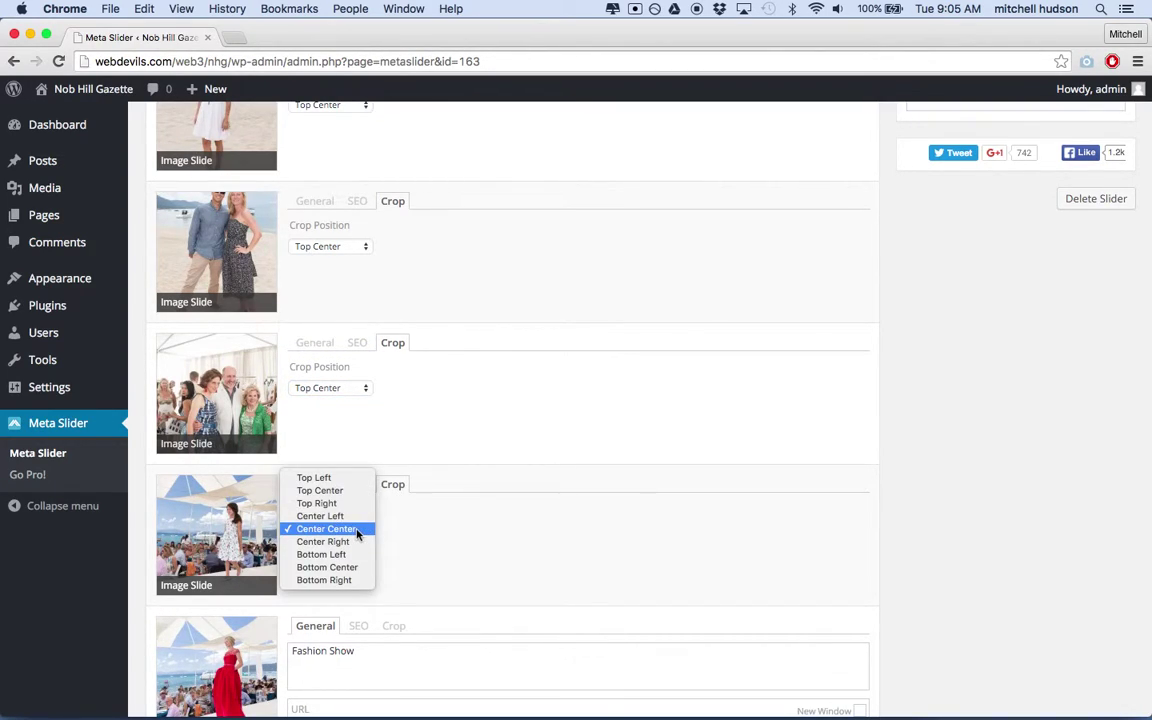
left_click(335, 490)
scroll(380, 545, "down", 3)
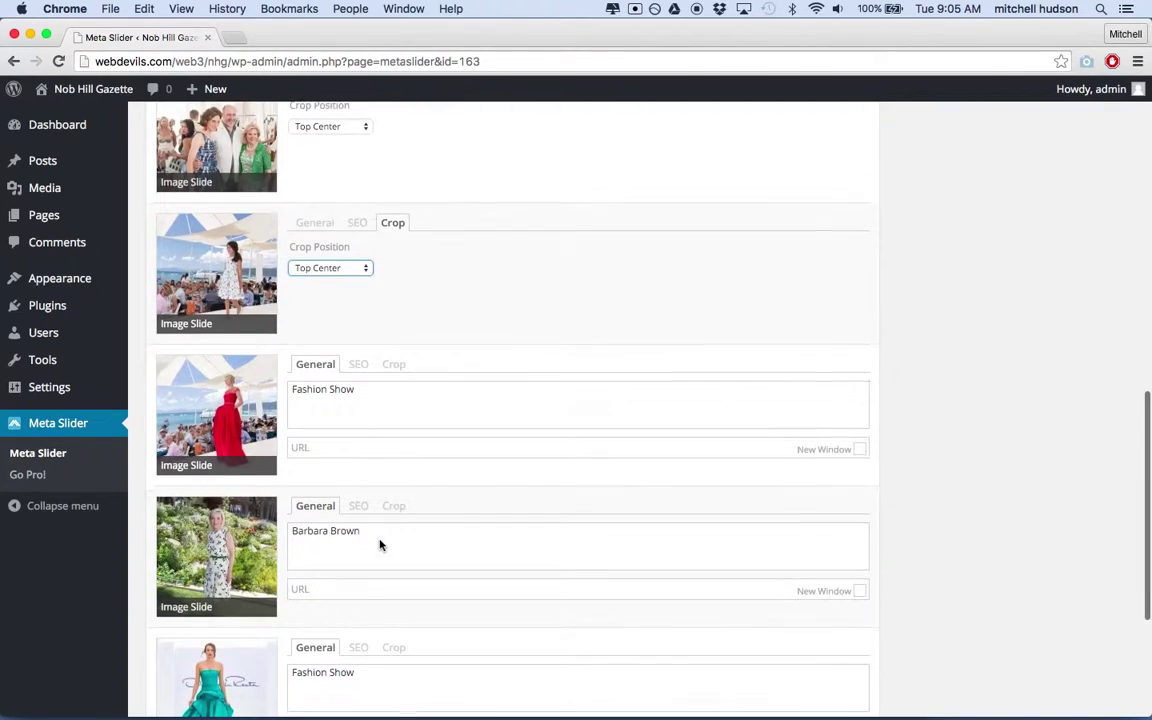
left_click(393, 359)
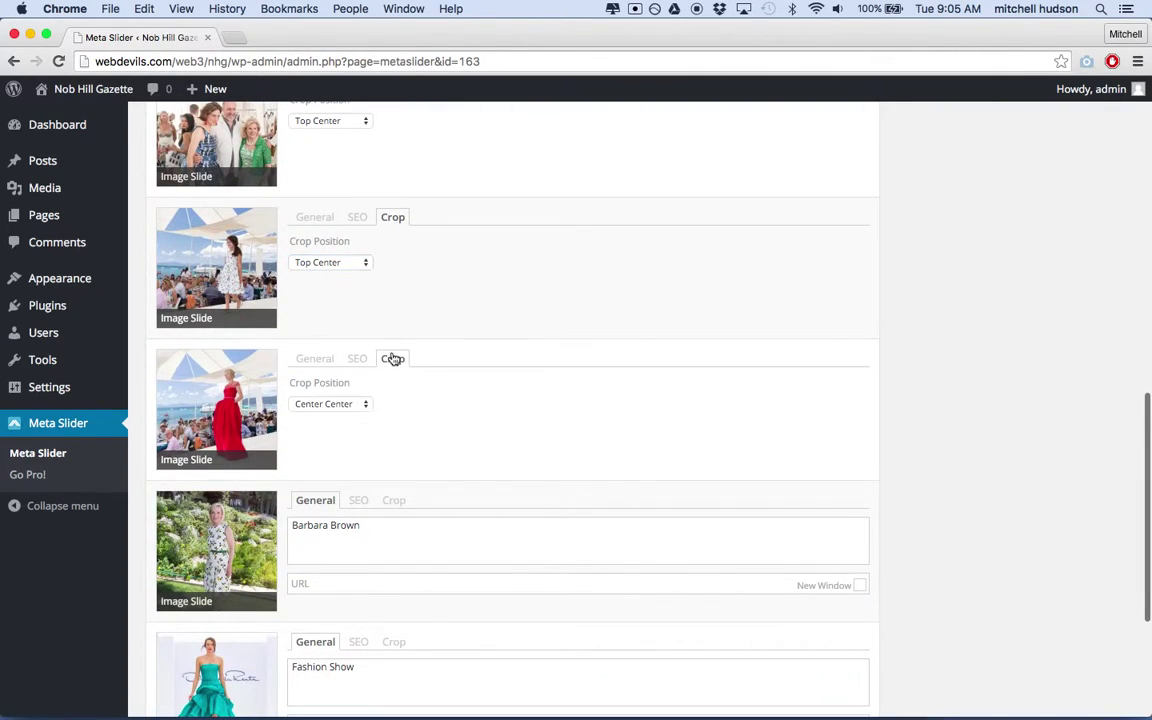
left_click(357, 404)
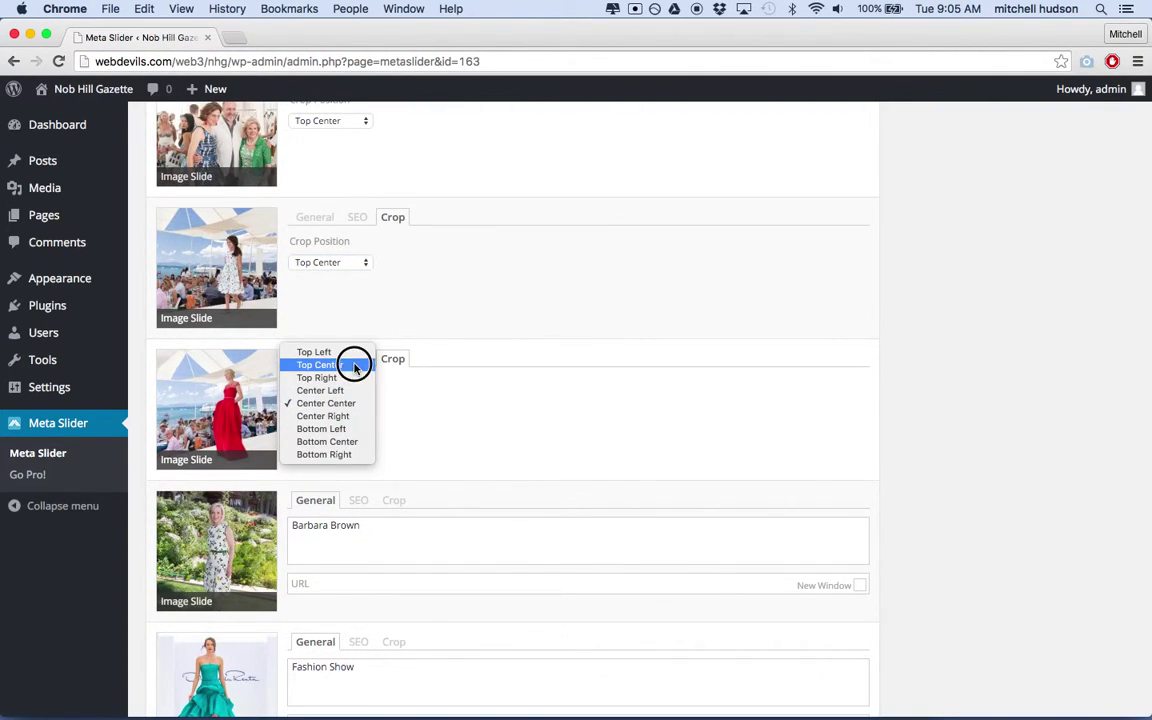
left_click(355, 366)
Set the garden, teal-dress and floral-dress slides to crop from Top Center.
mouse_move(148, 348)
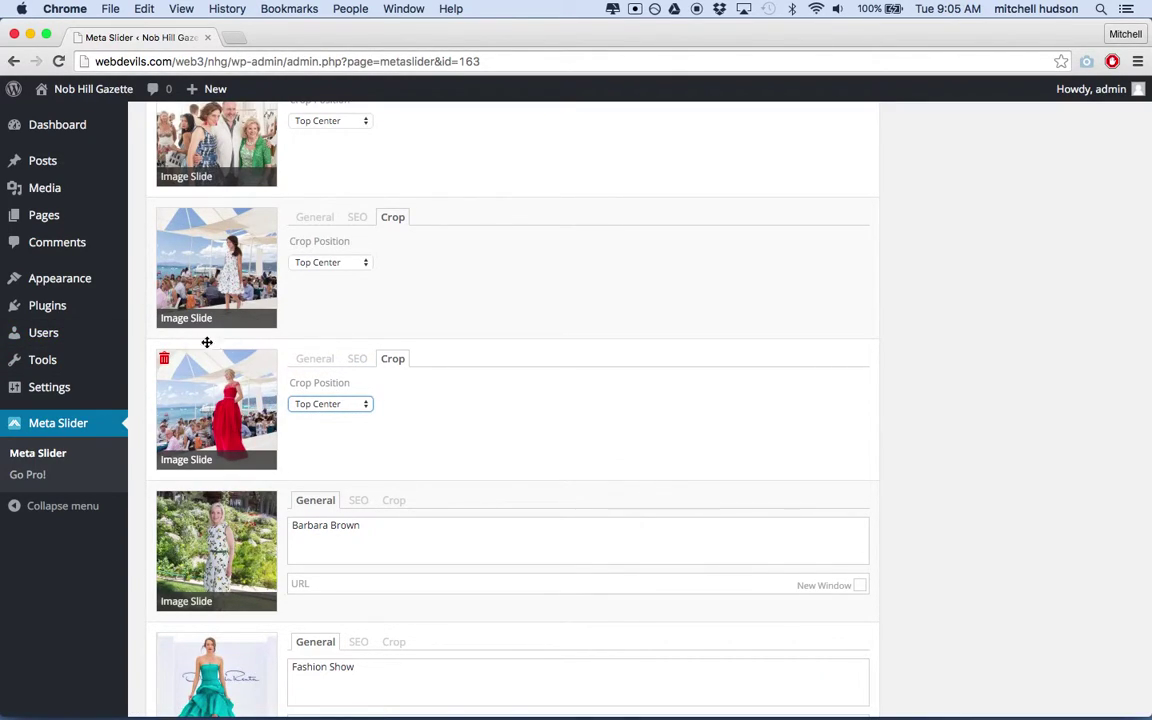
scroll(357, 447, "down", 2)
left_click(392, 381)
left_click(345, 428)
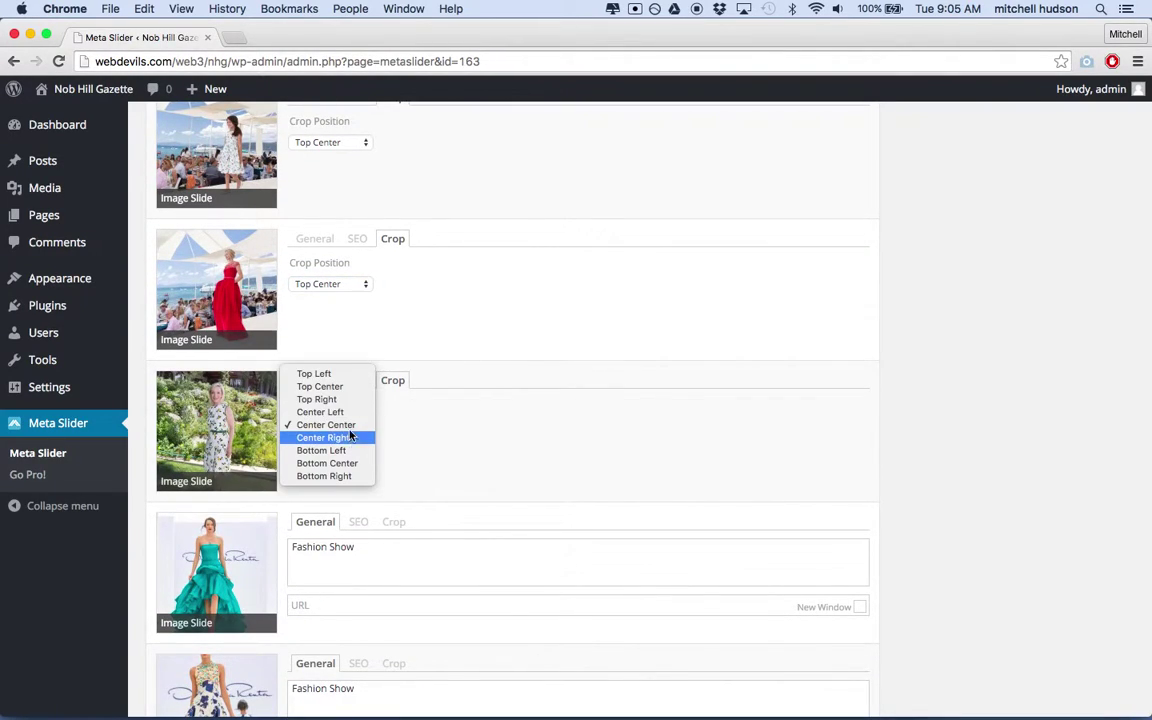
left_click(349, 389)
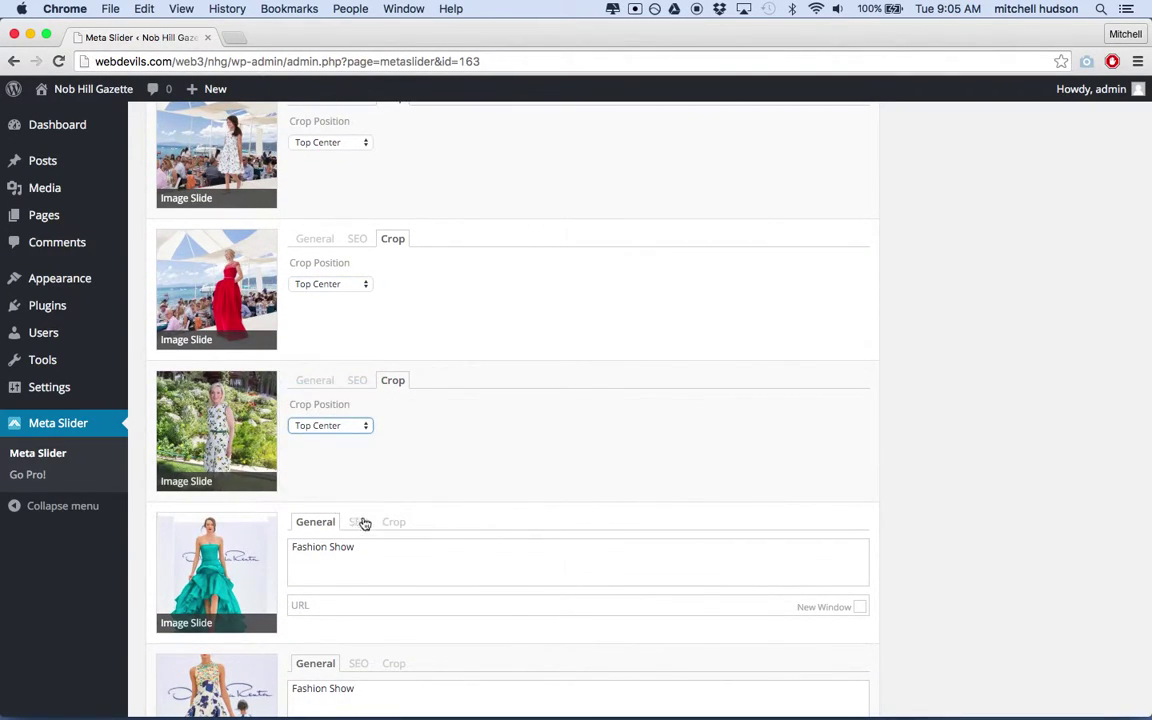
scroll(381, 503, "down", 3)
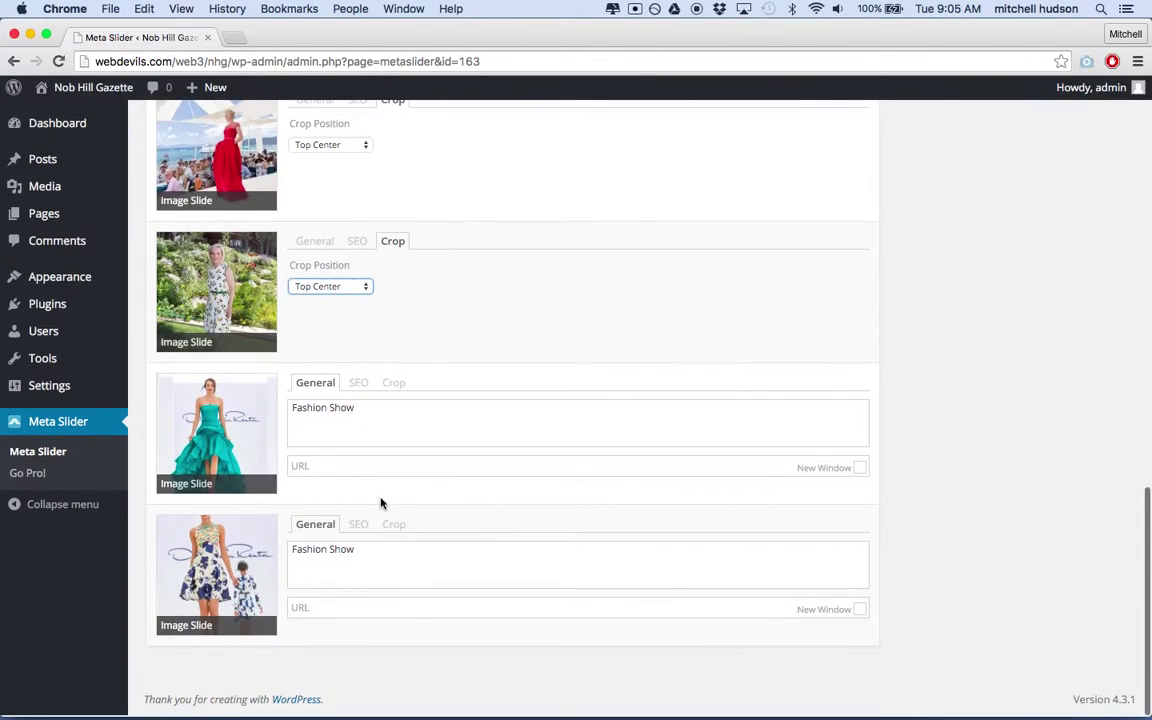
left_click(400, 391)
left_click(350, 430)
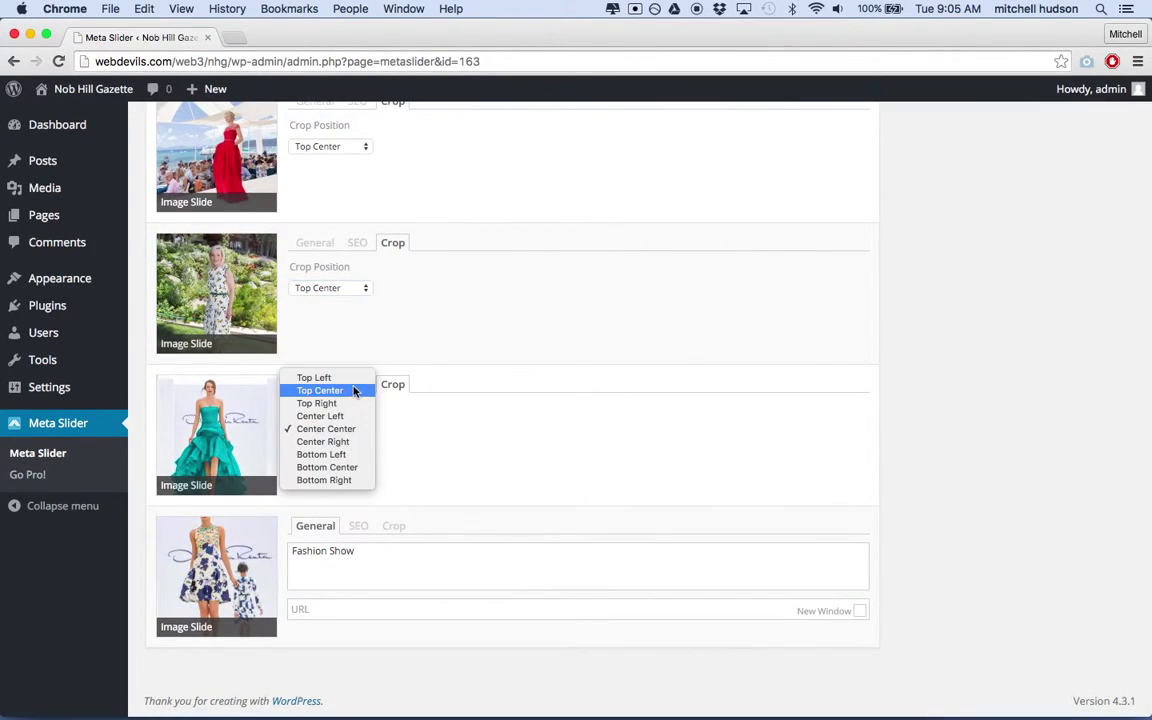
left_click(354, 391)
left_click(388, 533)
left_click(357, 571)
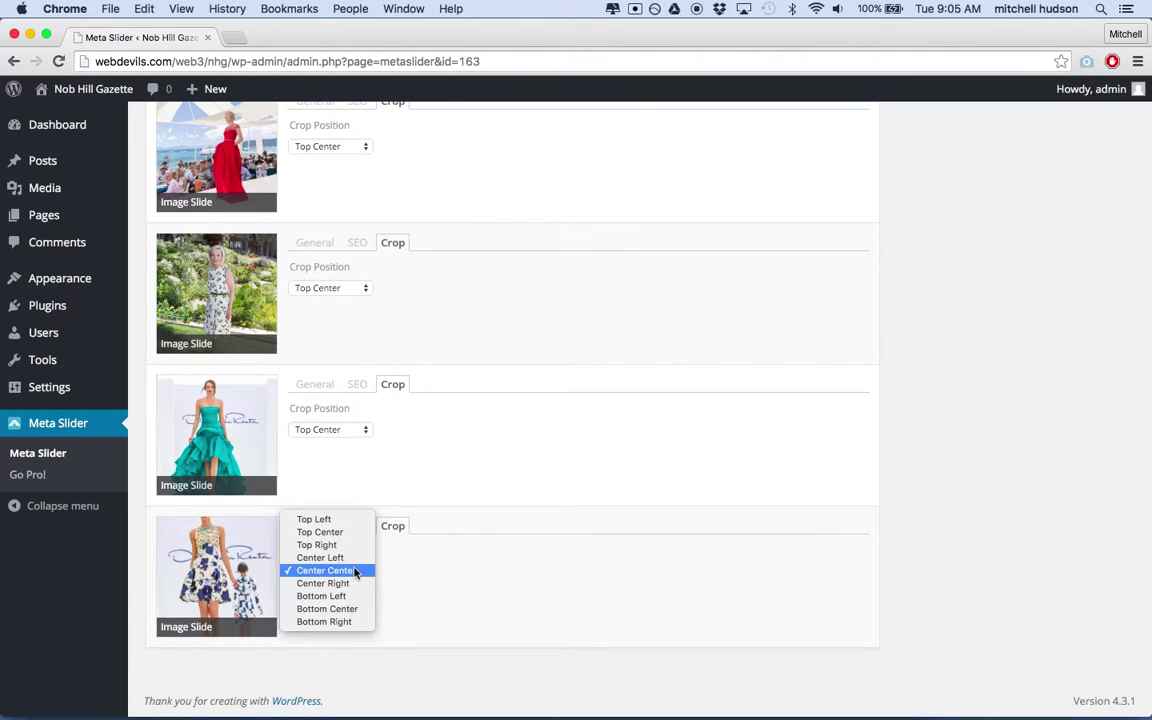
left_click(353, 534)
scroll(353, 537, "up", 10)
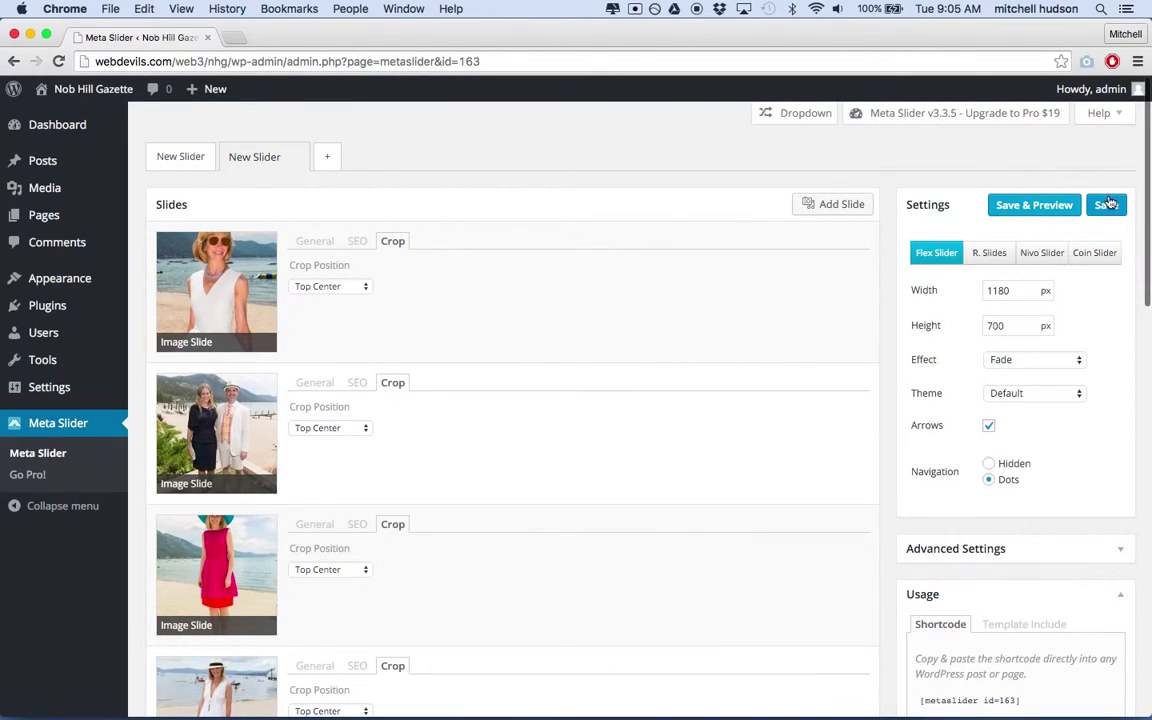
Save the slider, then use Save & Preview to watch the fading slideshow.
left_click(1106, 207)
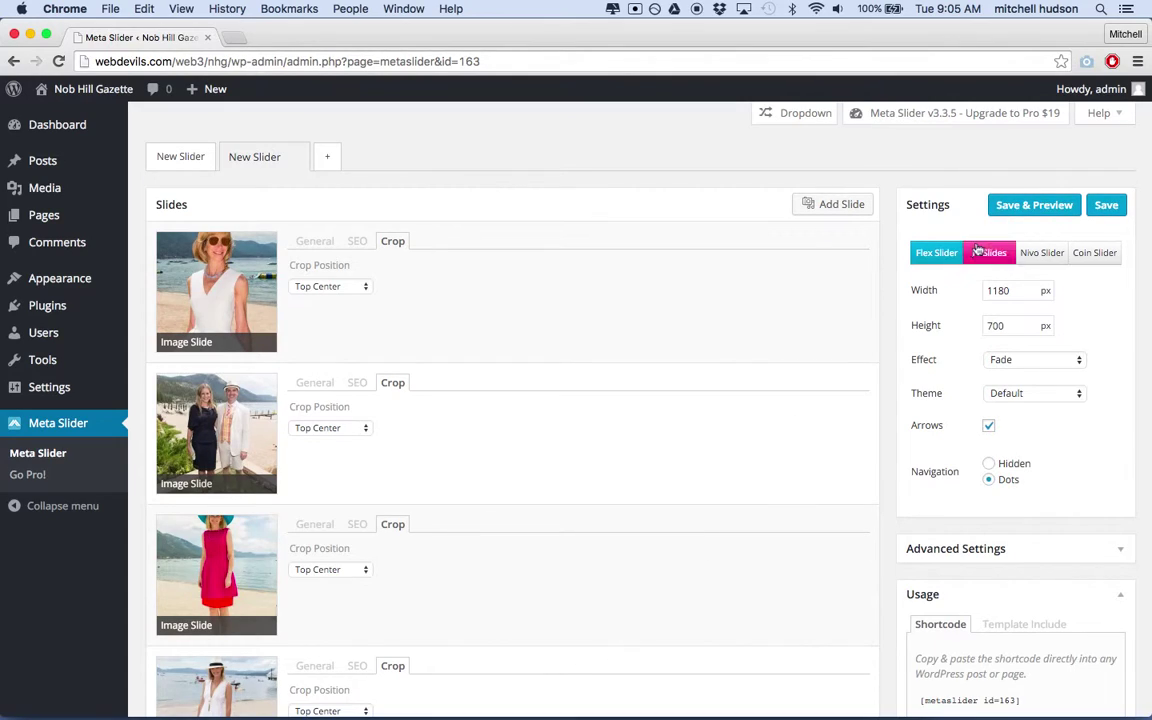
left_click(1018, 207)
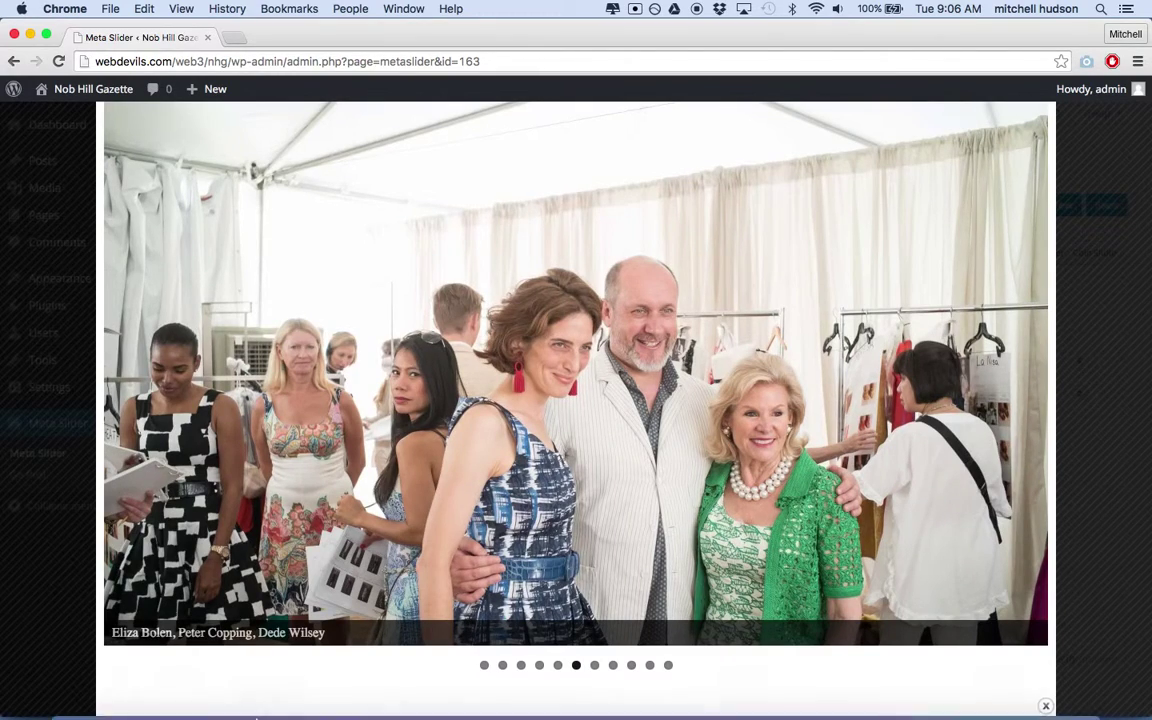
Close the fading slideshow preview to return to the Meta Slider editor.
mouse_move(110, 652)
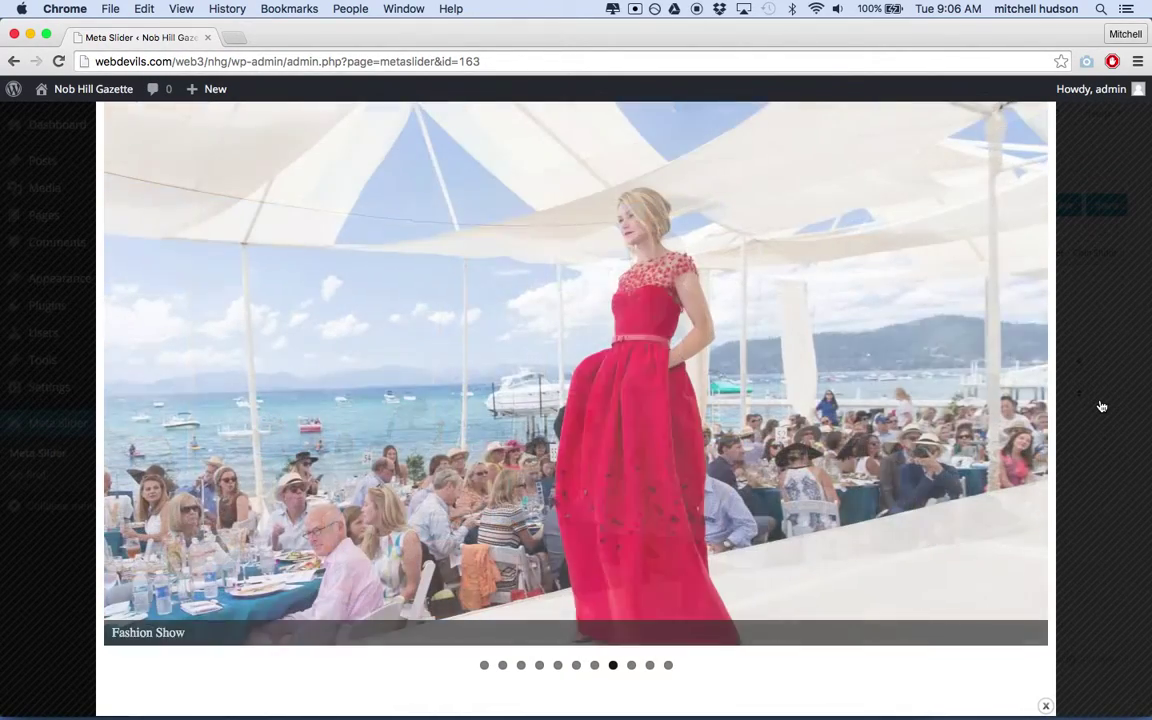
left_click(1101, 405)
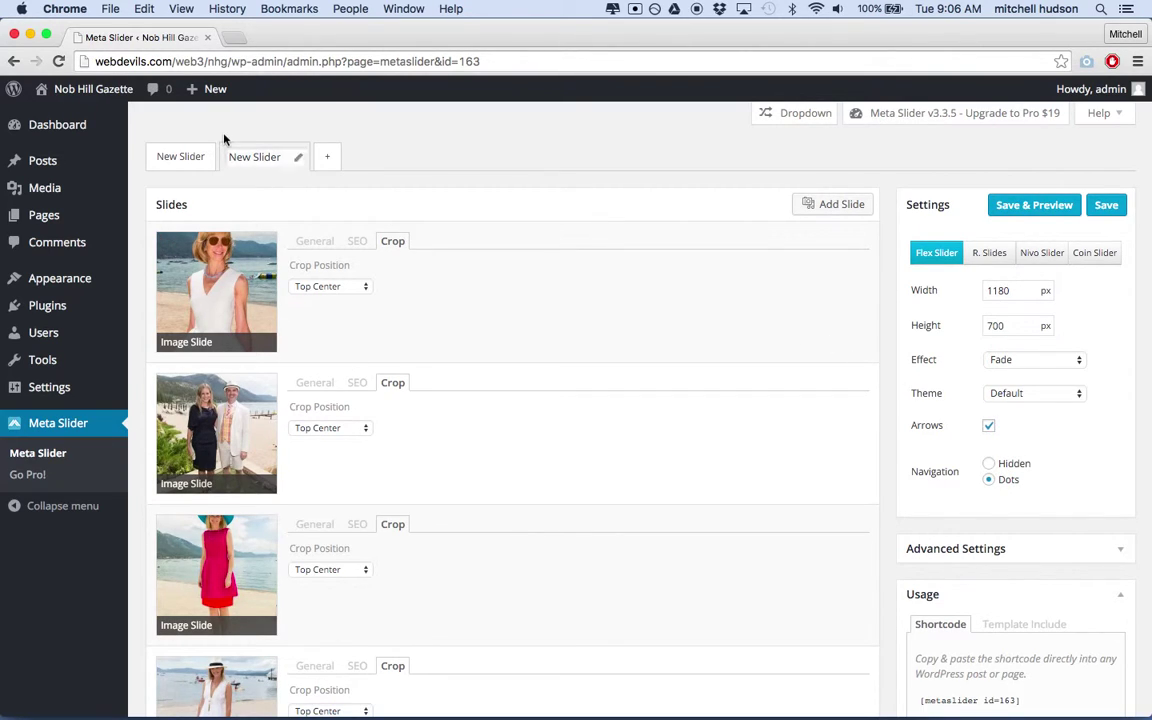
scroll(528, 315, "down", 10)
Copy the [metaslider id=163] shortcode from the Usage panel's Shortcode tab.
scroll(528, 315, "down", 2)
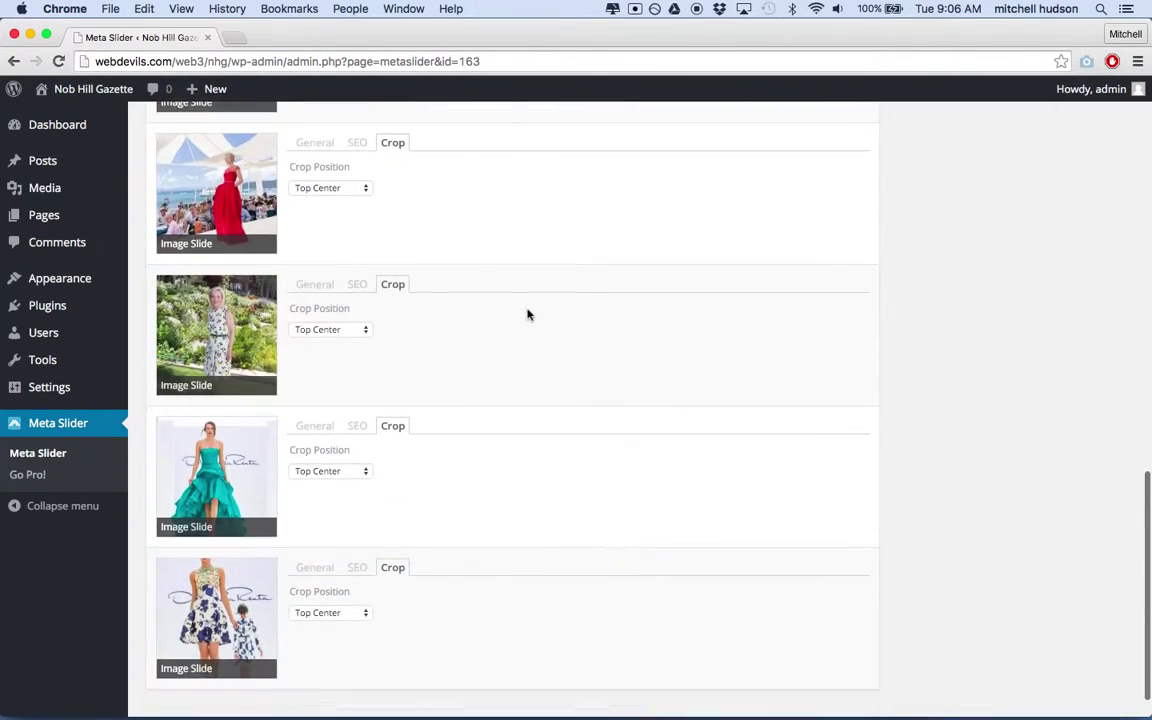
scroll(528, 315, "up", 6)
scroll(528, 315, "up", 2)
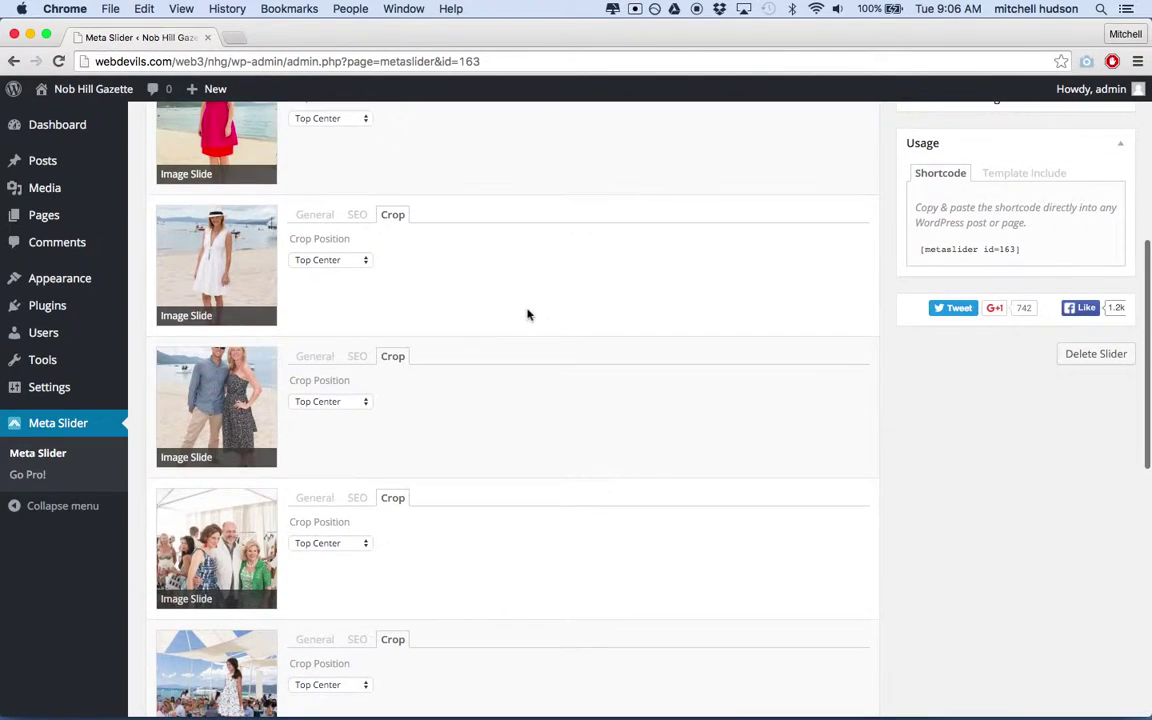
left_click_drag(1022, 250, 920, 254)
key("super+c")
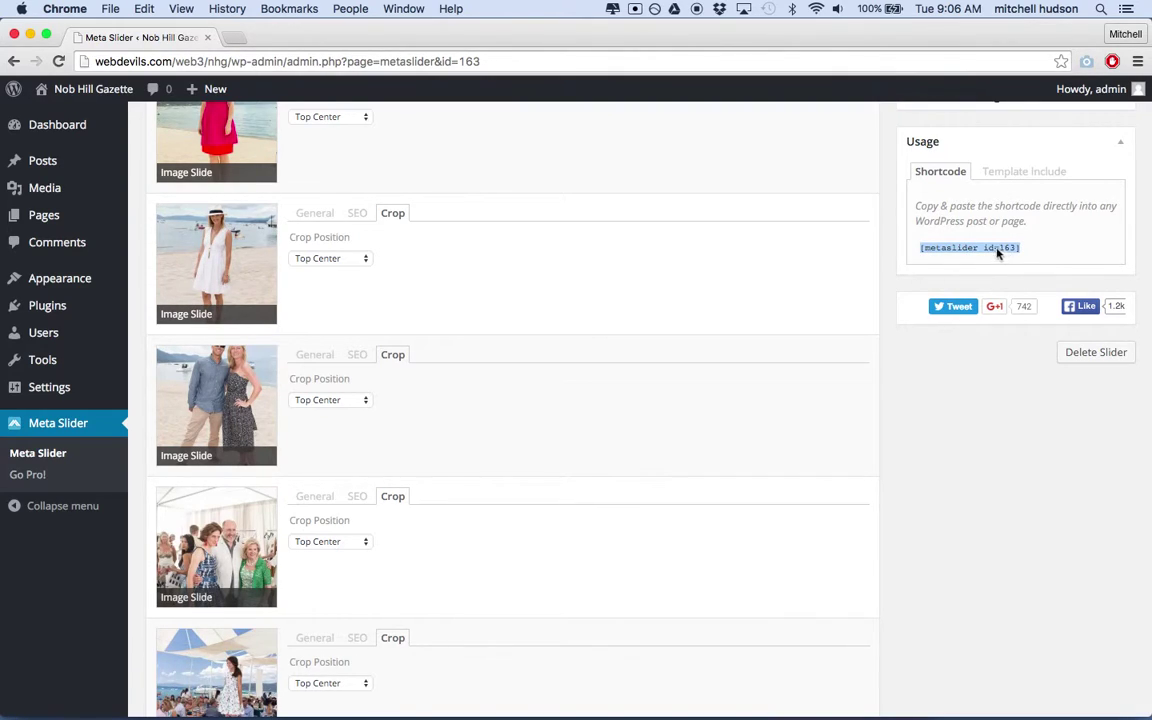
scroll(891, 325, "up", 8)
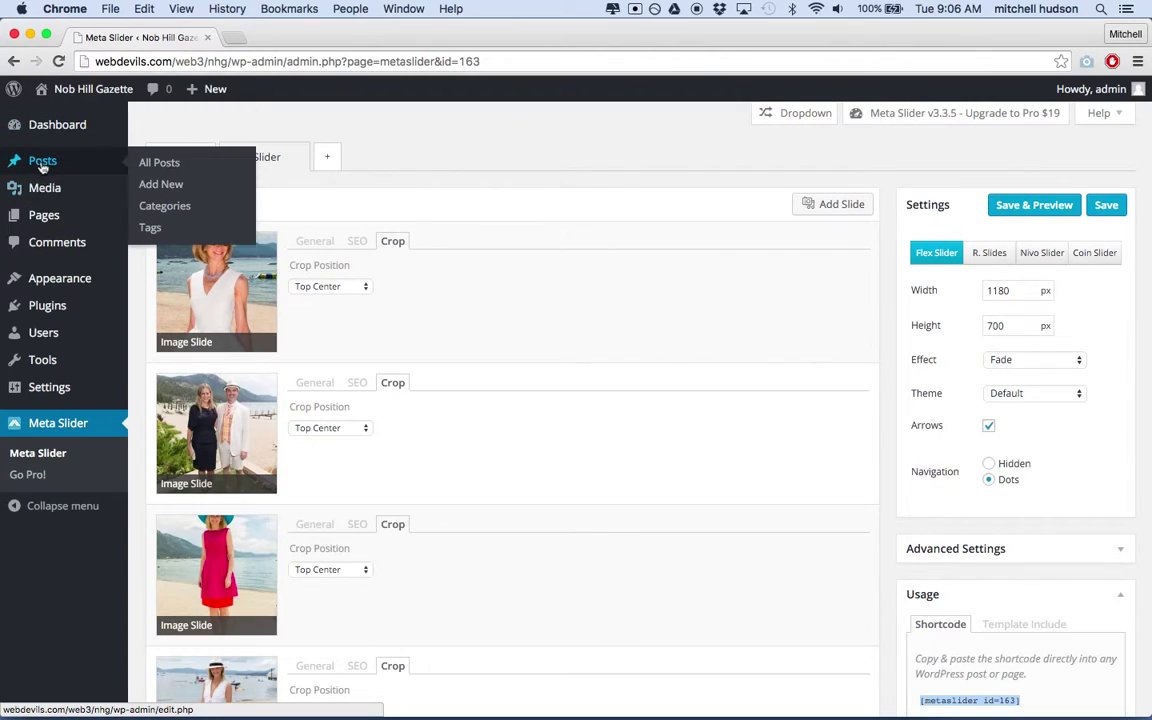
Create a new page titled 'Test Meta Slider' with the [metaslider id=163] shortcode in its body.
left_click(40, 219)
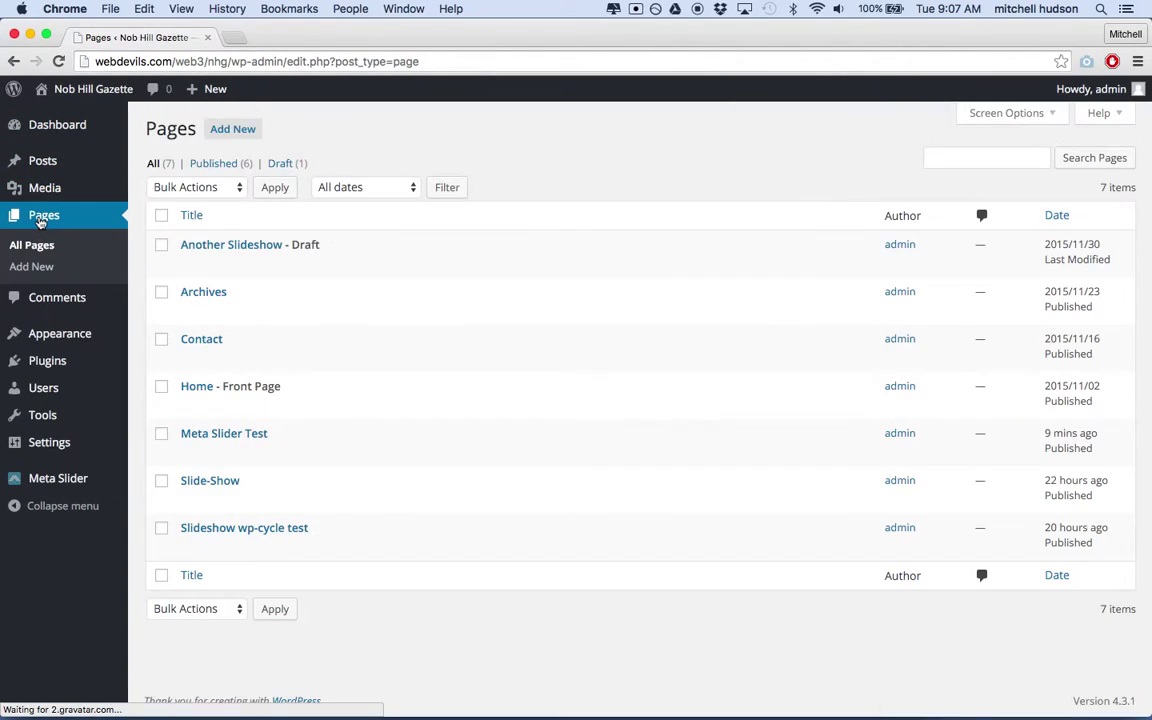
left_click(233, 131)
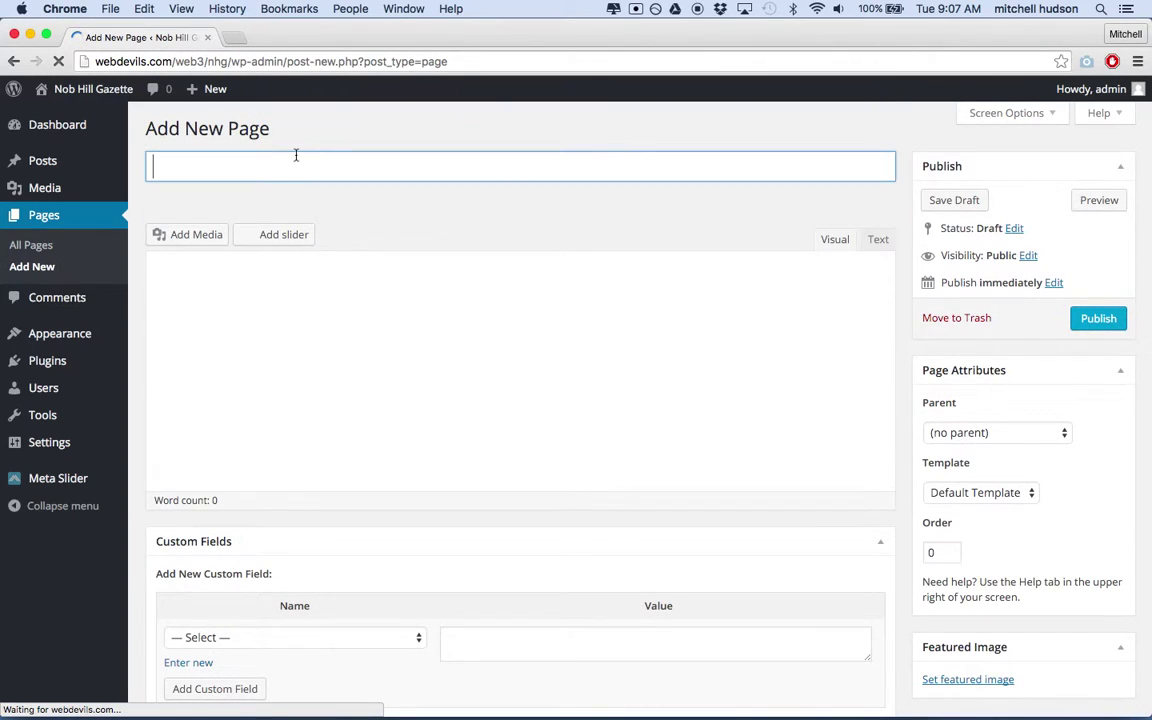
type("Test Me")
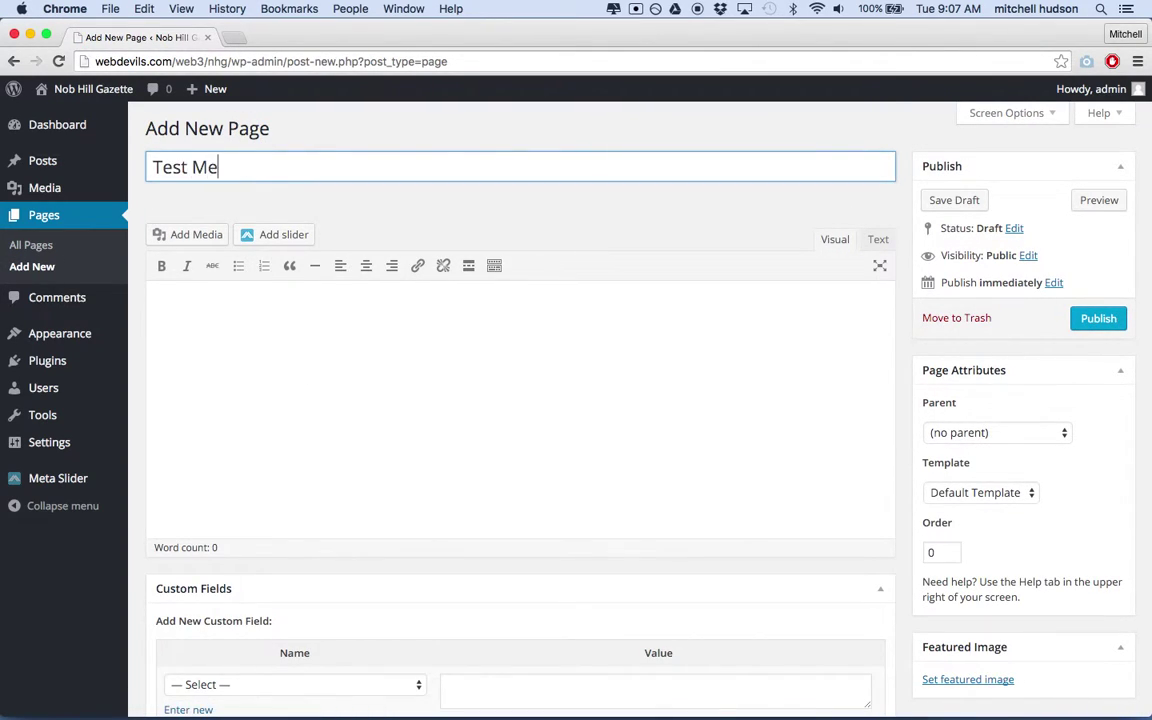
type("ta Slider")
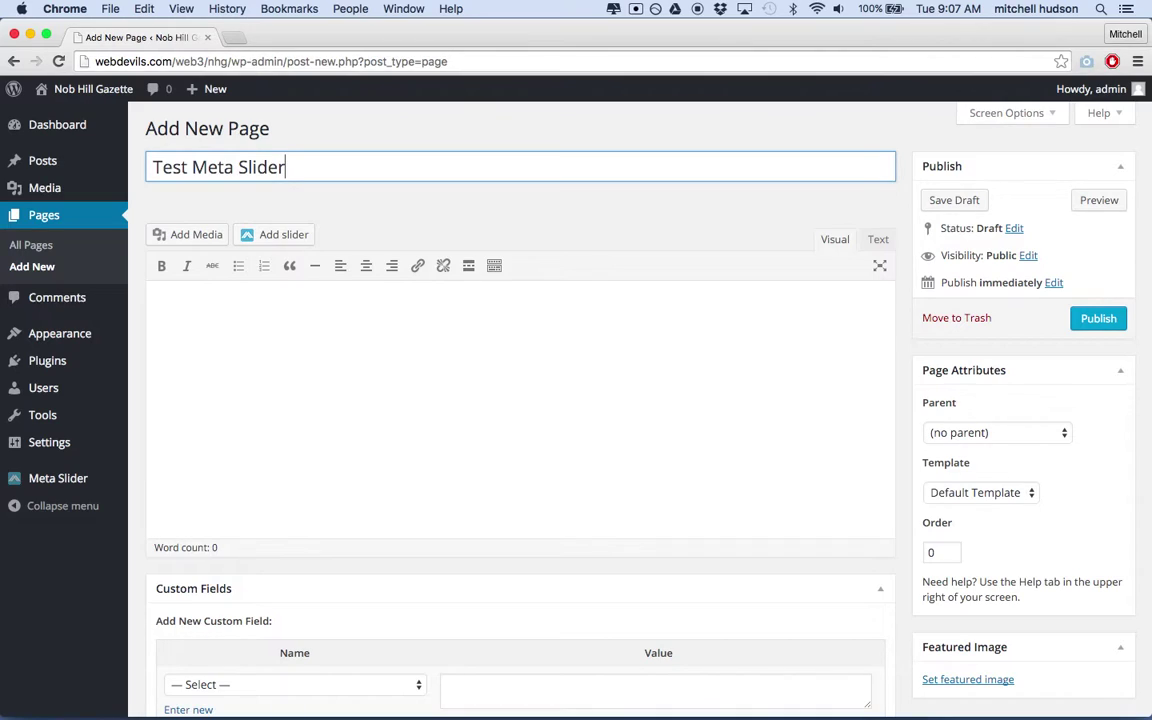
left_click(290, 324)
key("super+v")
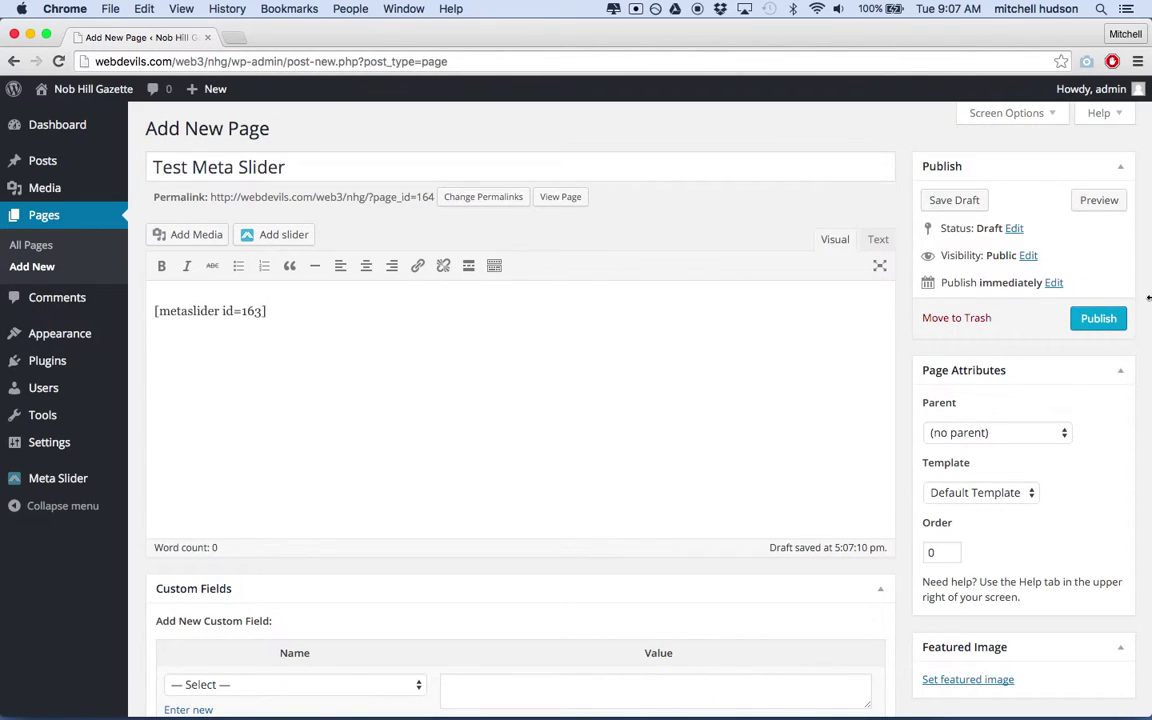
scroll(1104, 369, "down", 1)
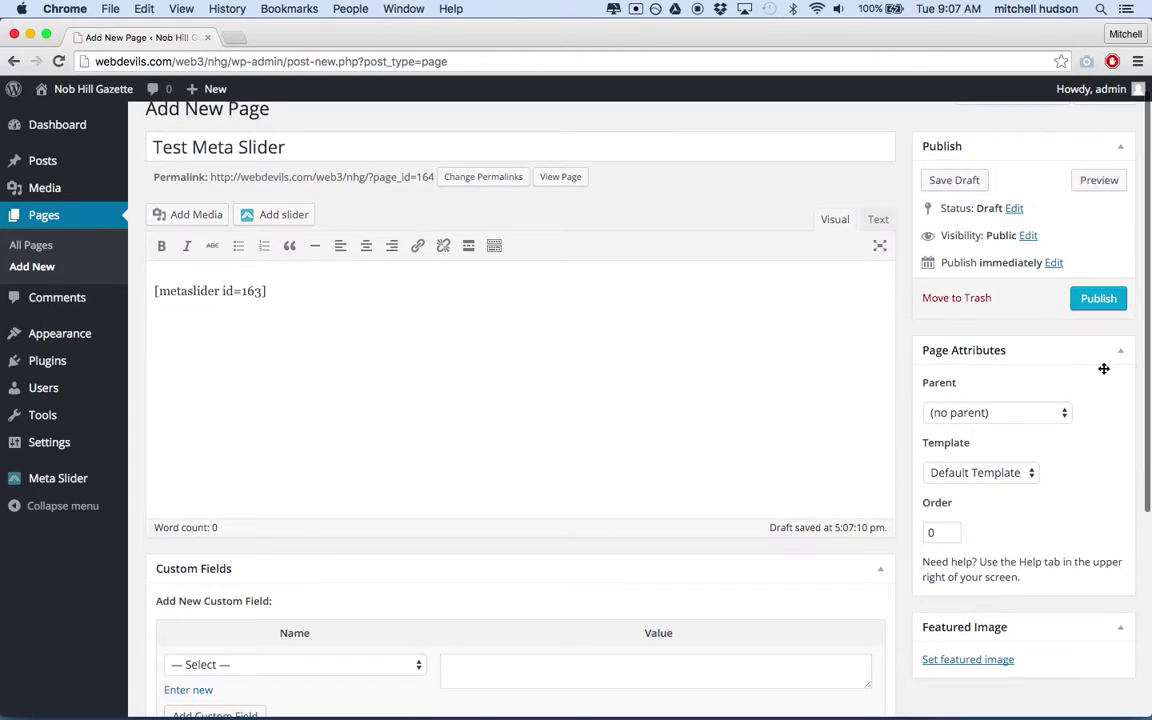
Preview the page, paste the shortcode into the empty body again, and save the draft.
left_click(574, 183)
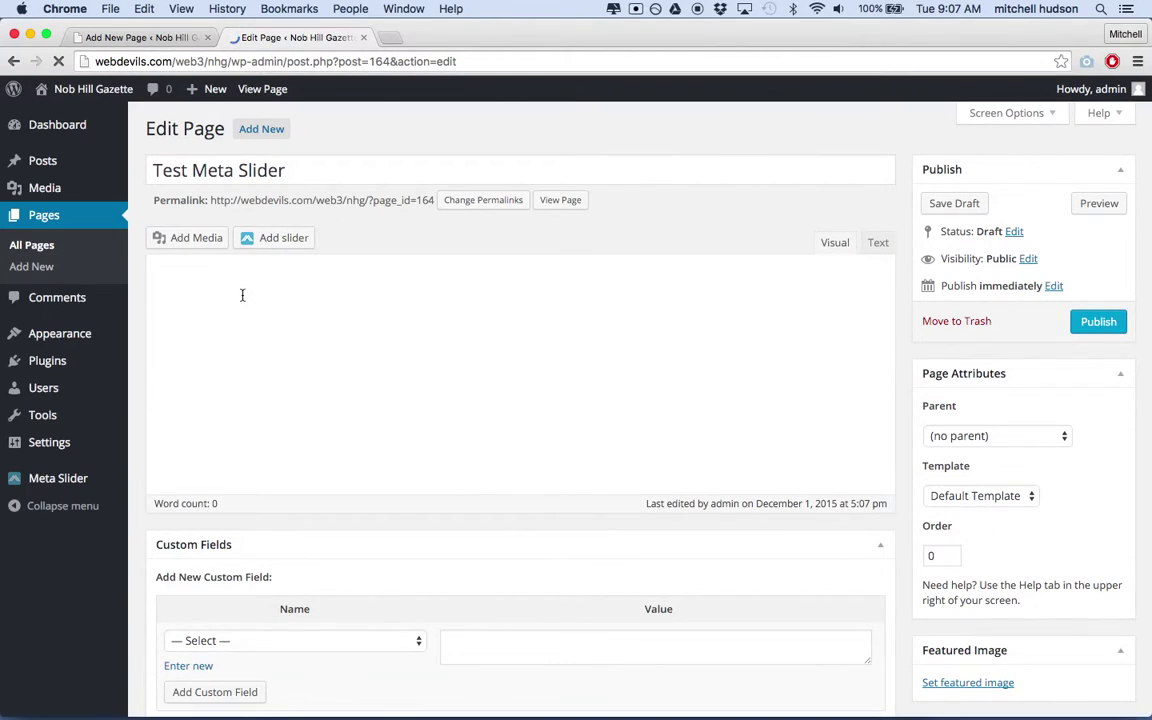
left_click(242, 295)
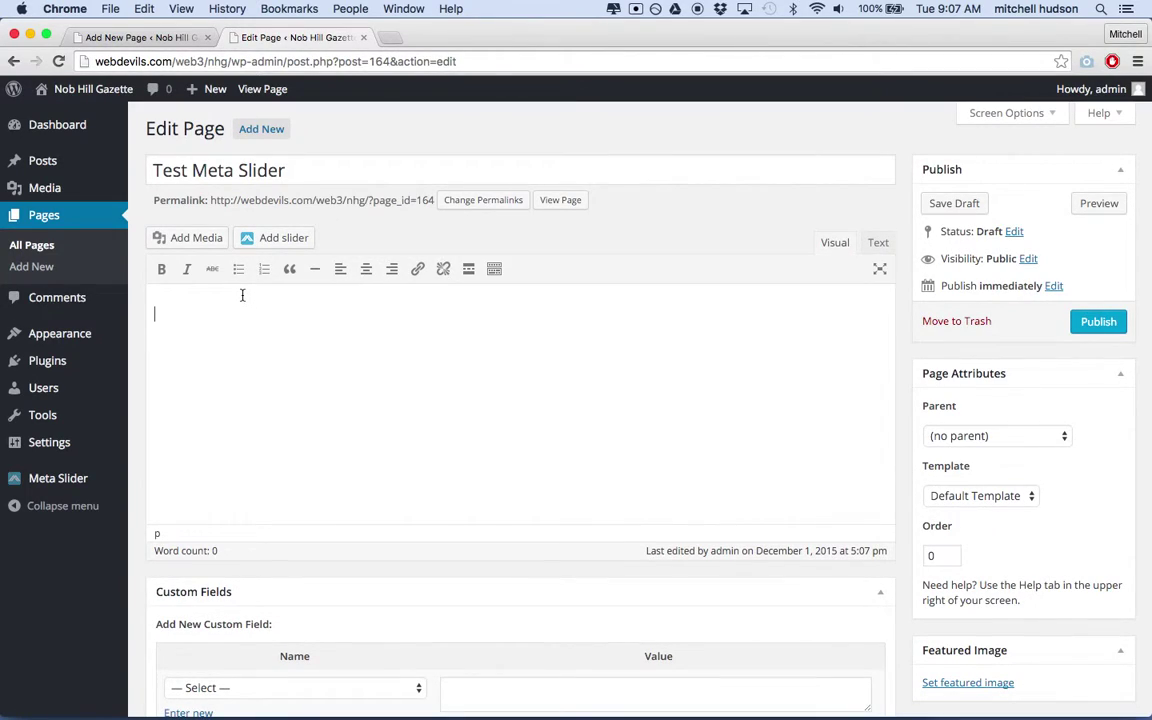
key("super+v")
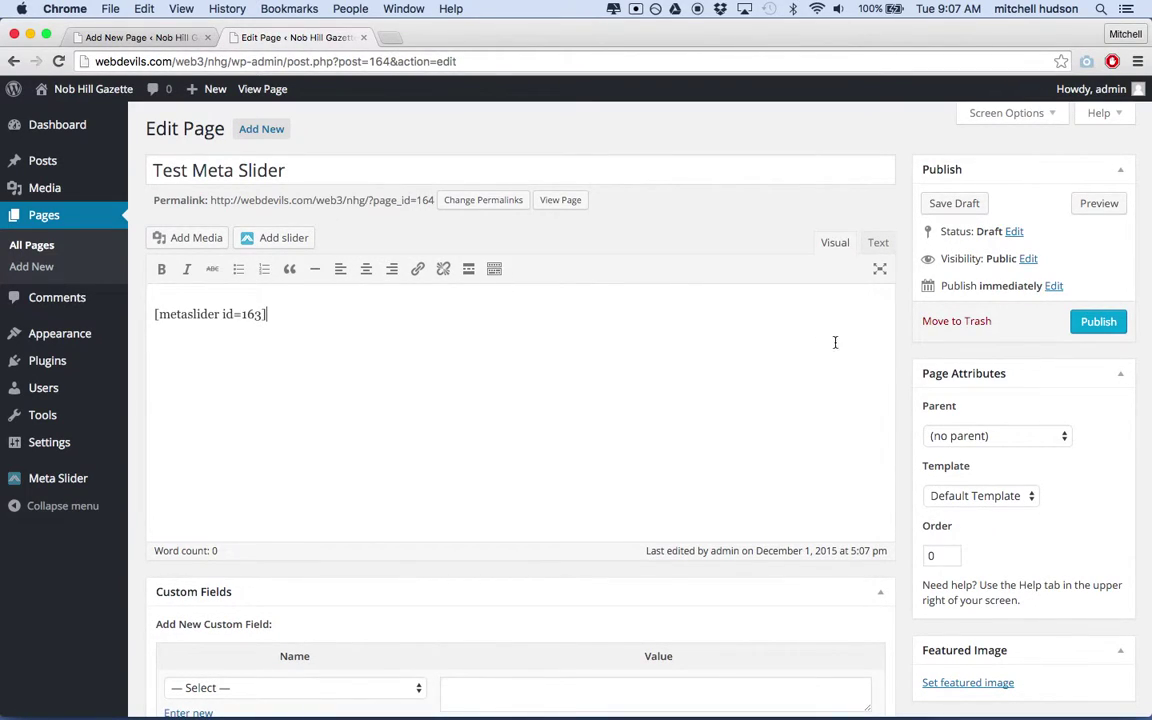
left_click(969, 203)
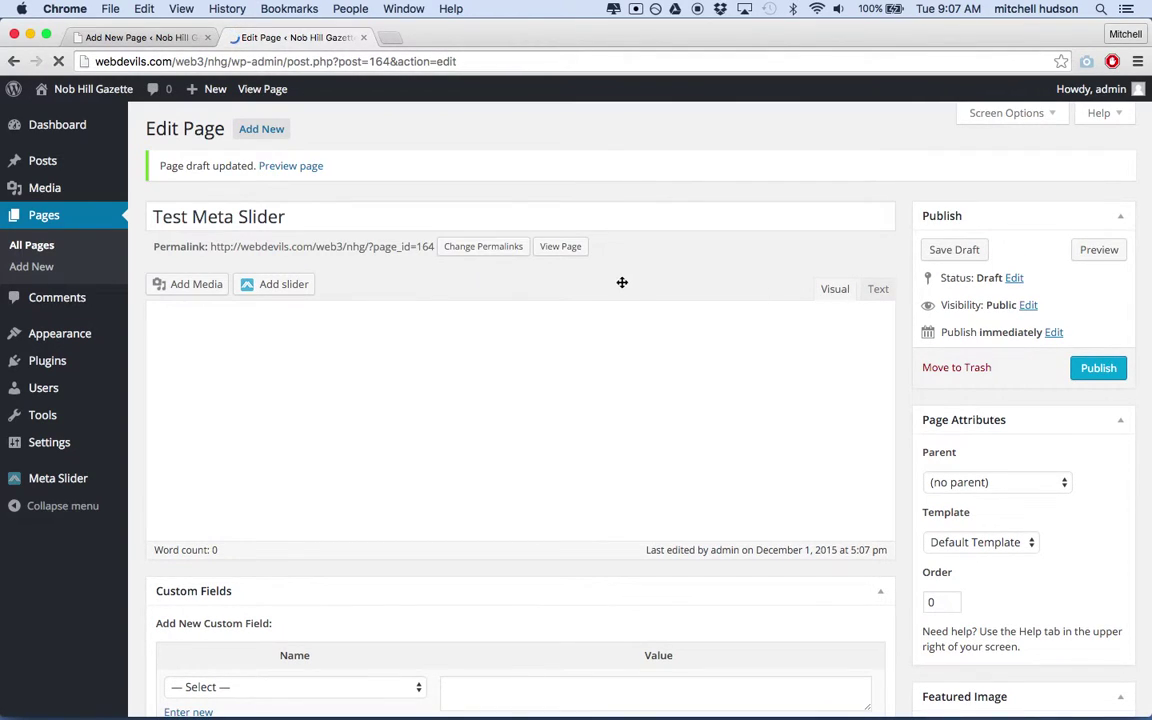
Preview the saved test page and advance its slideshow by two slides.
left_click(558, 247)
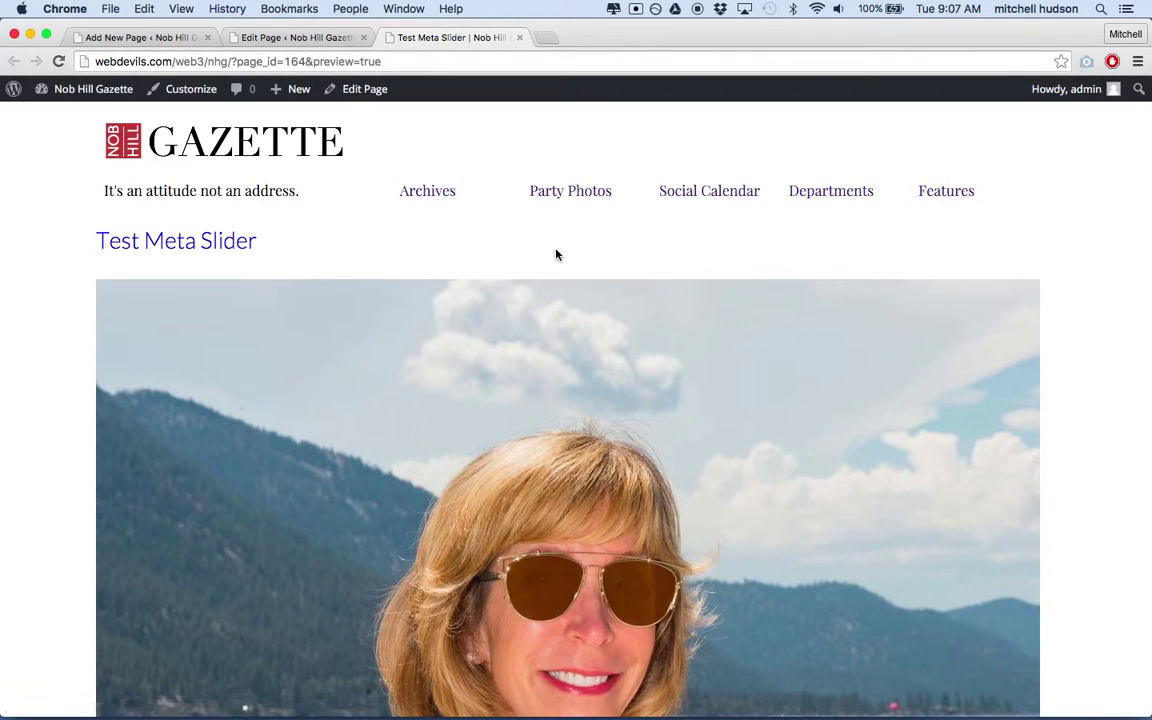
scroll(557, 254, "down", 4)
scroll(557, 254, "up", 1)
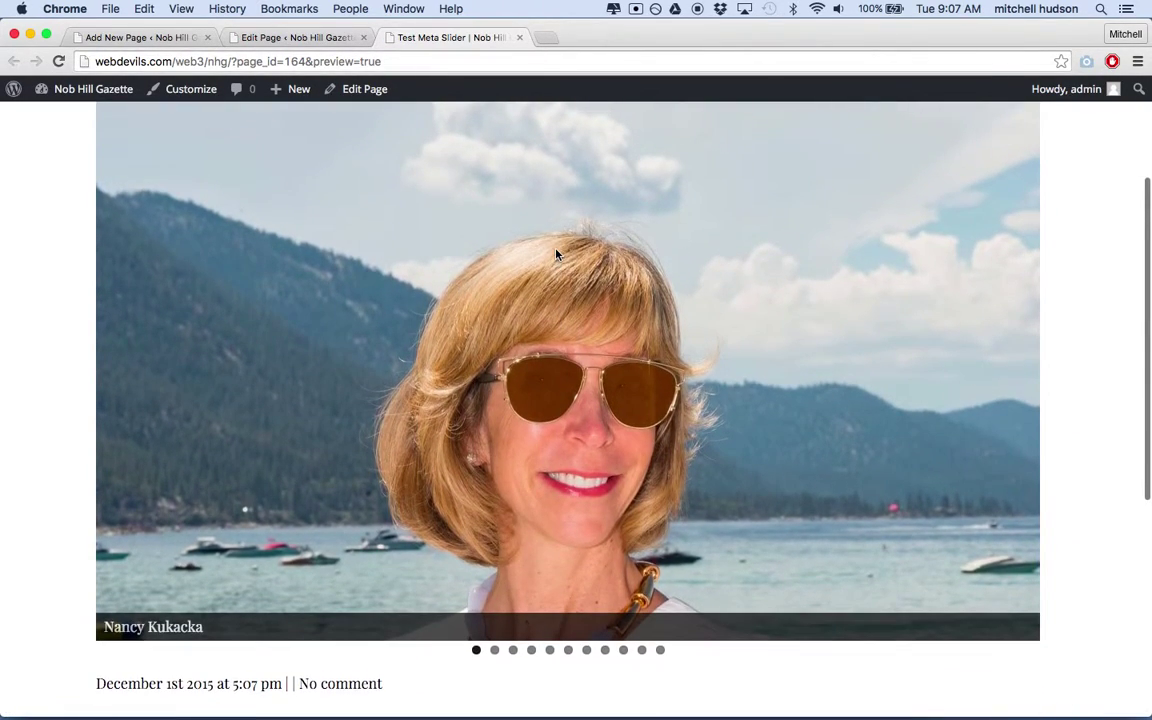
left_click(1027, 358)
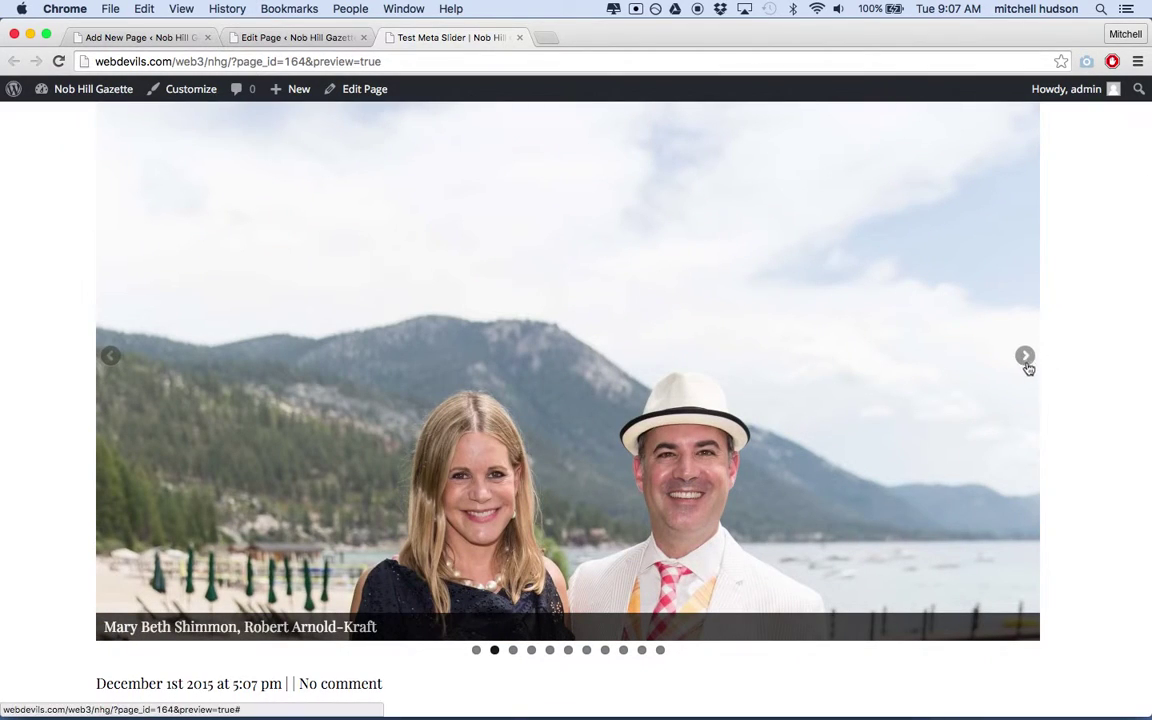
left_click(1026, 360)
Return to the admin Dashboard through the Nob Hill Gazette admin bar link.
scroll(1055, 351, "up", 2)
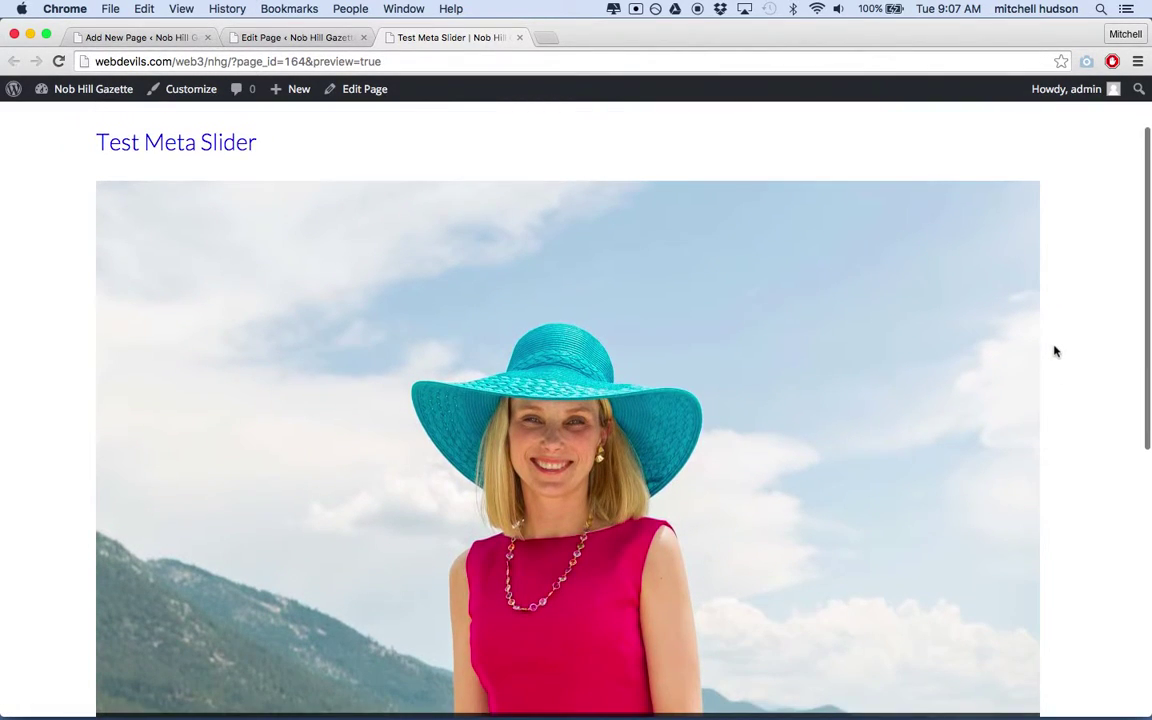
scroll(615, 254, "up", 2)
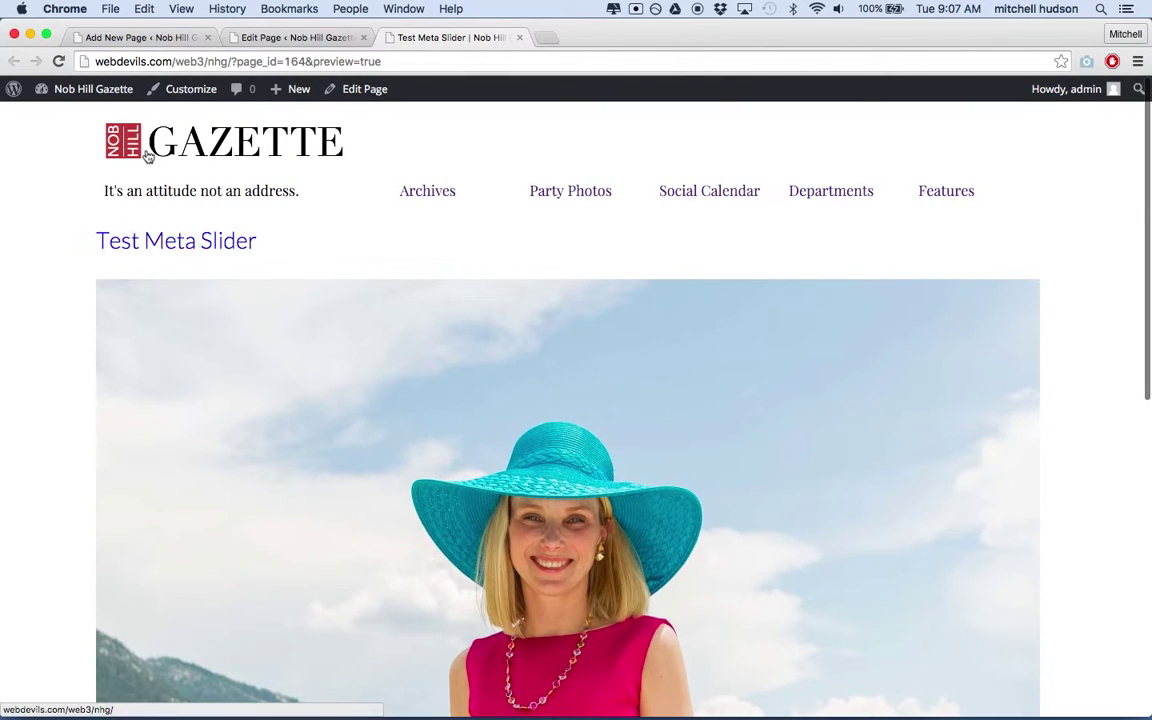
left_click(85, 97)
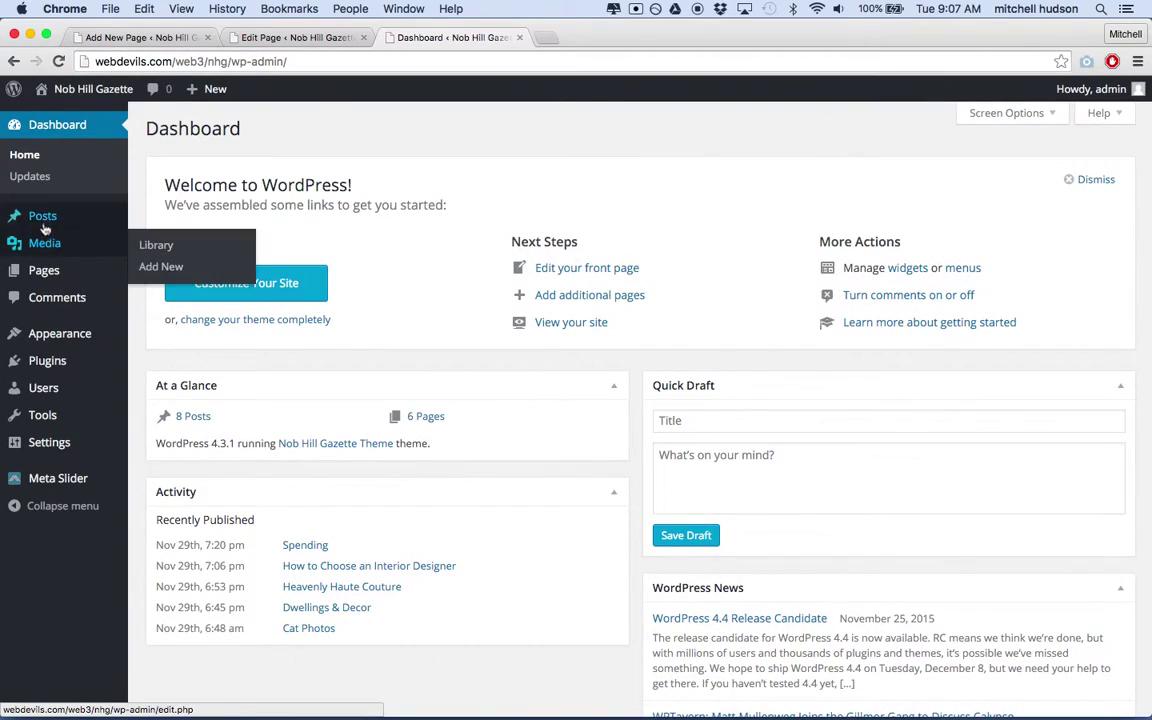
Open the Social Calendar post from the Posts list for editing.
left_click(43, 214)
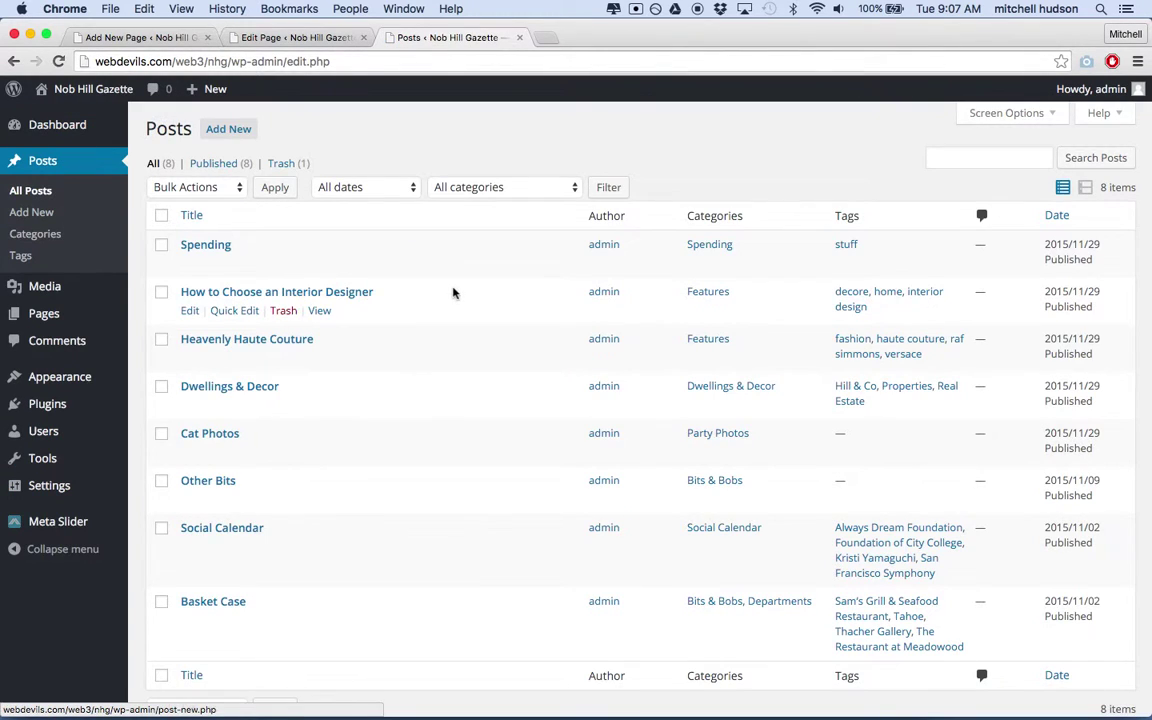
scroll(450, 290, "down", 2)
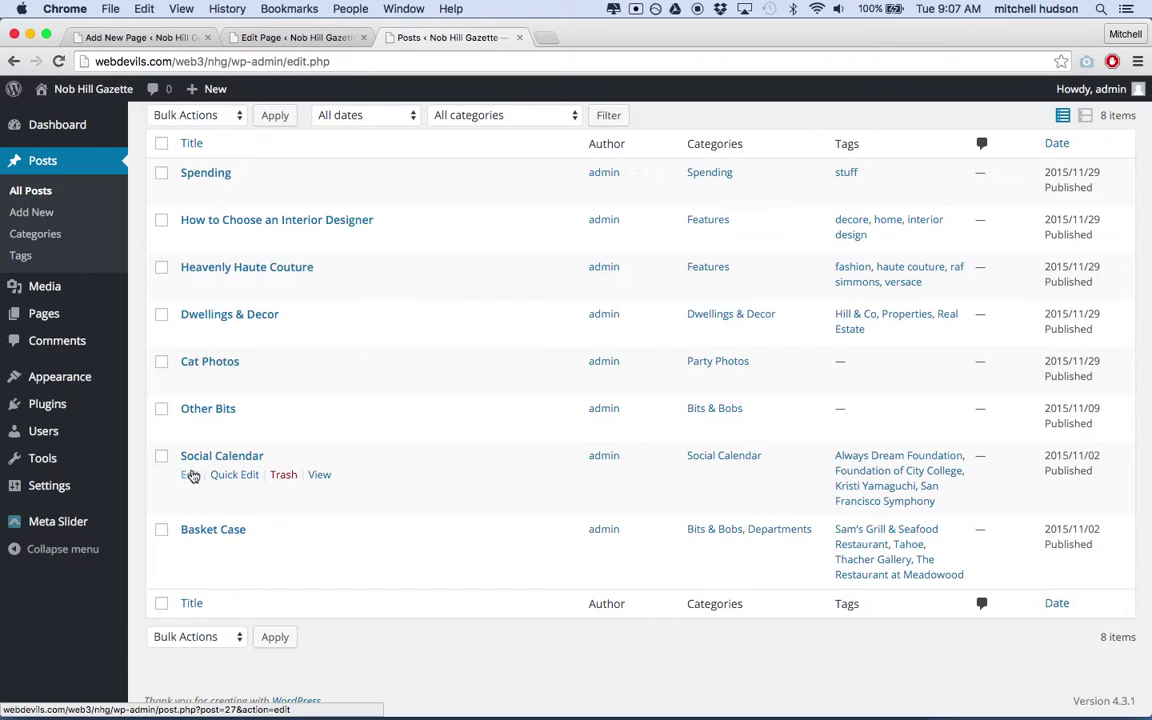
left_click(191, 475)
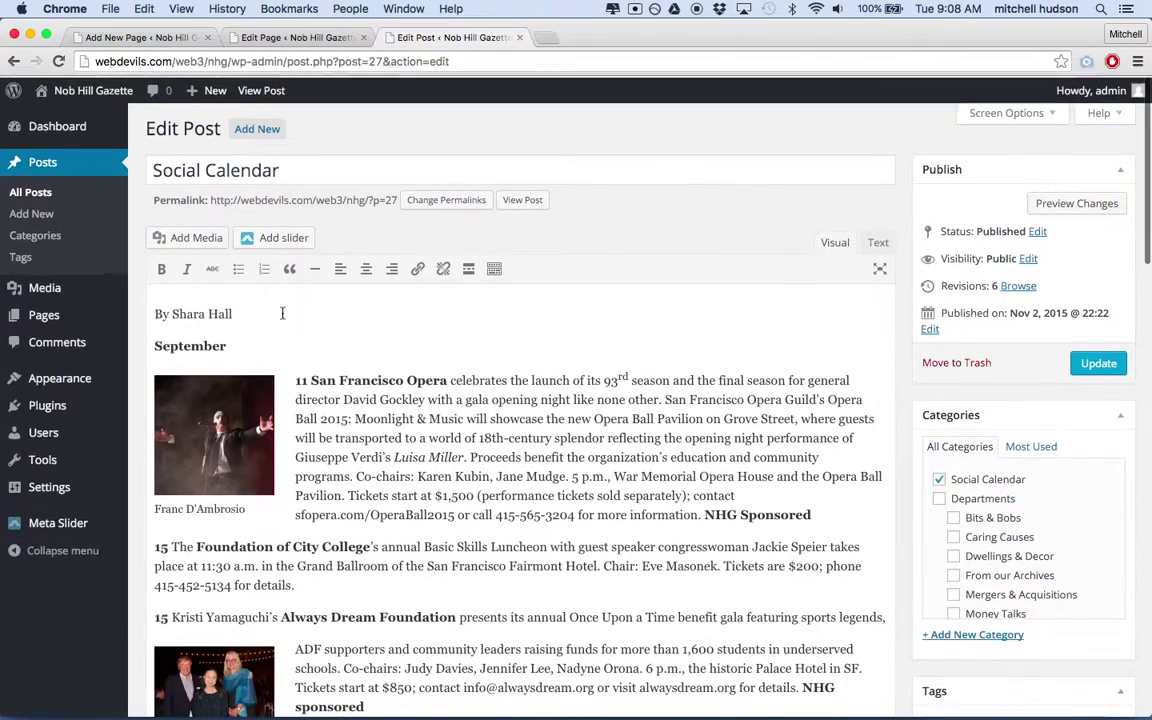
scroll(520, 450, "down", 10)
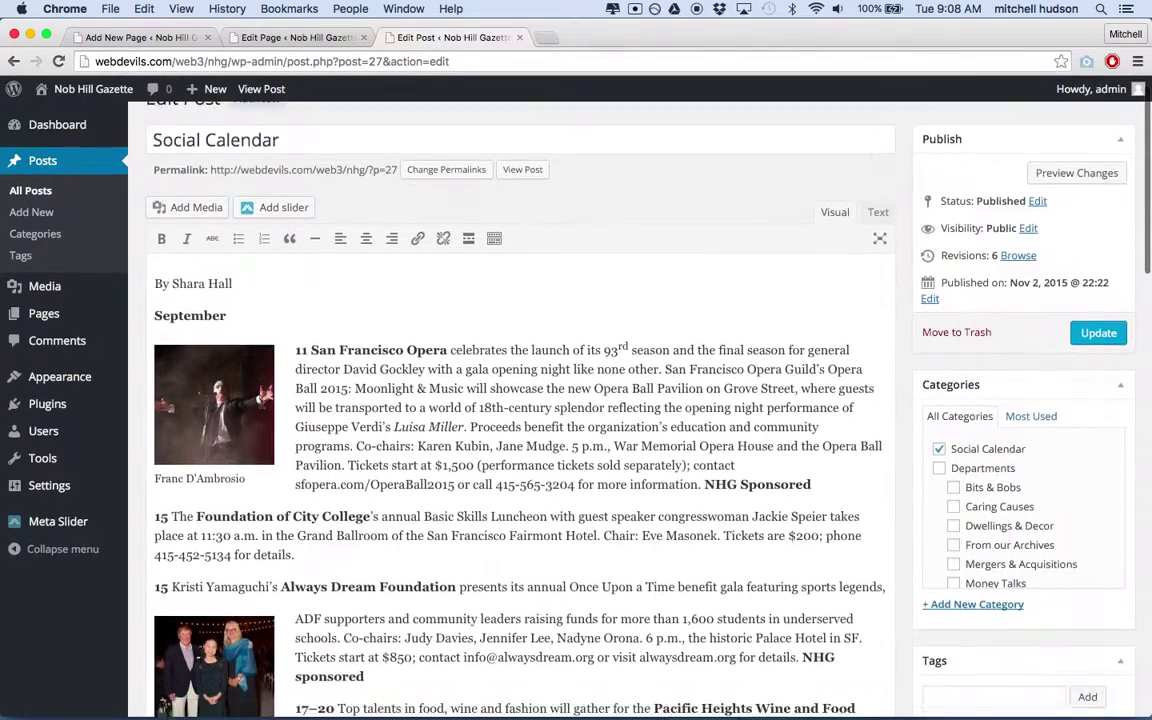
scroll(224, 313, "up", 10)
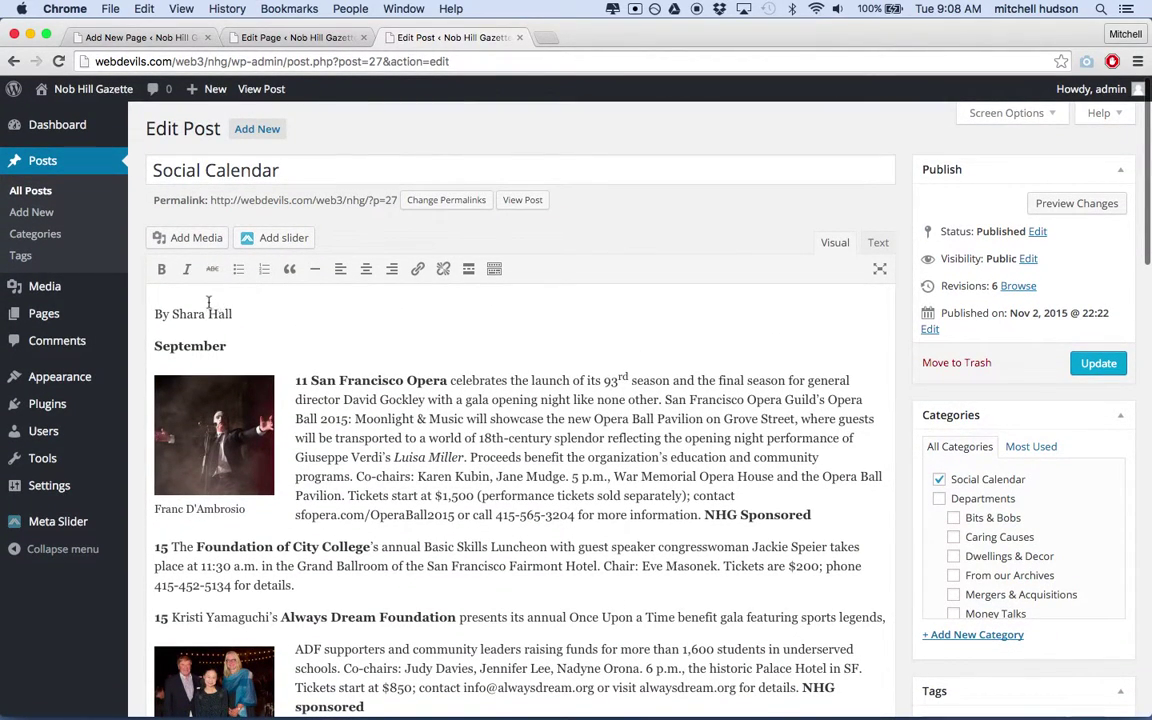
Add a first paragraph with the [metaslider id=163] shortcode above the byline and update the post.
left_click(208, 302)
key("Return")
type("[metaslider id=163]")
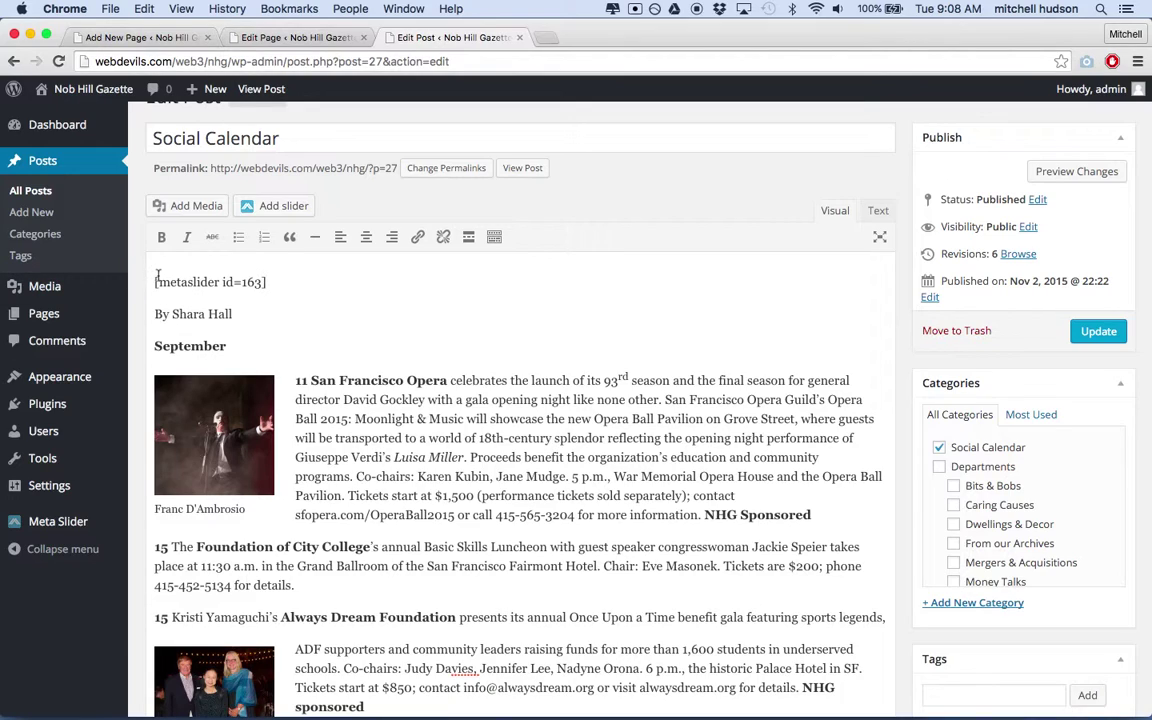
left_click(1100, 331)
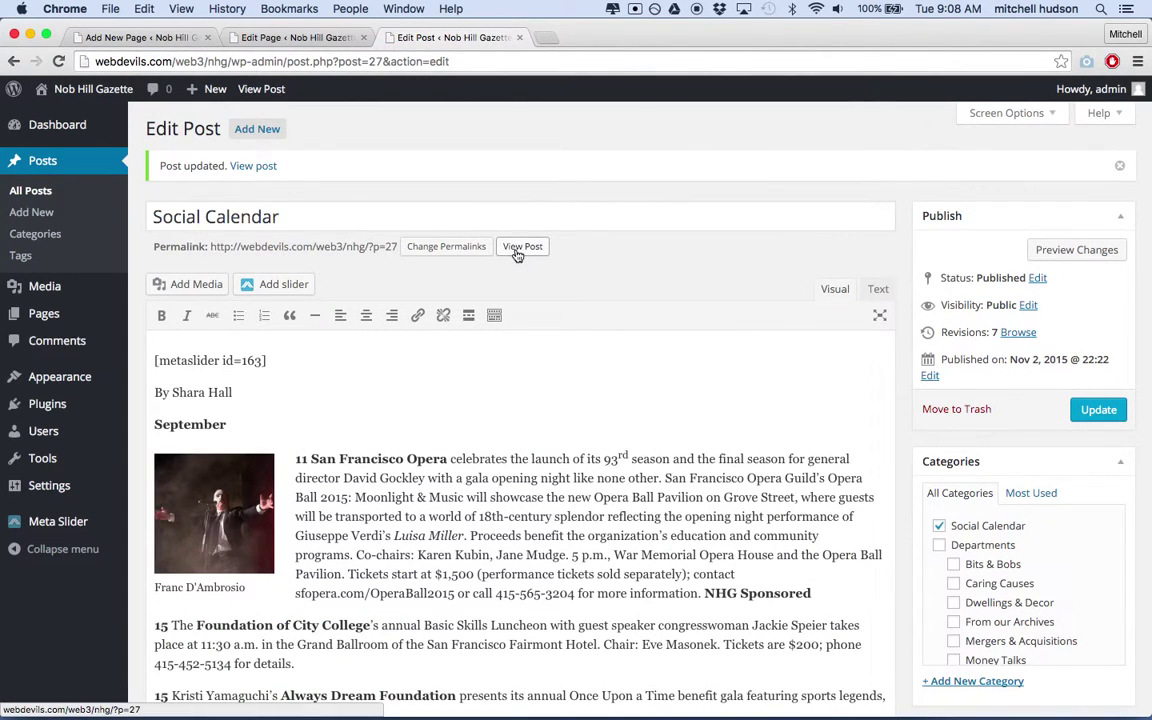
View the published Social Calendar post and scroll to its playing slideshow below the title.
left_click(520, 248)
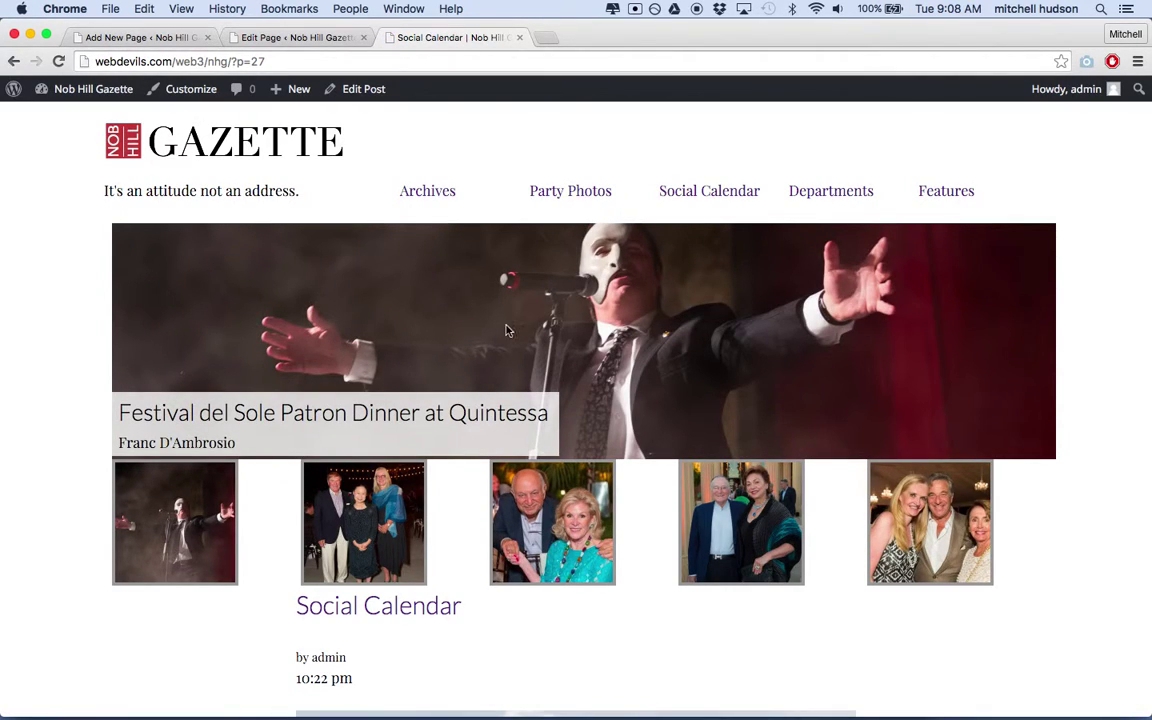
scroll(494, 420, "down", 5)
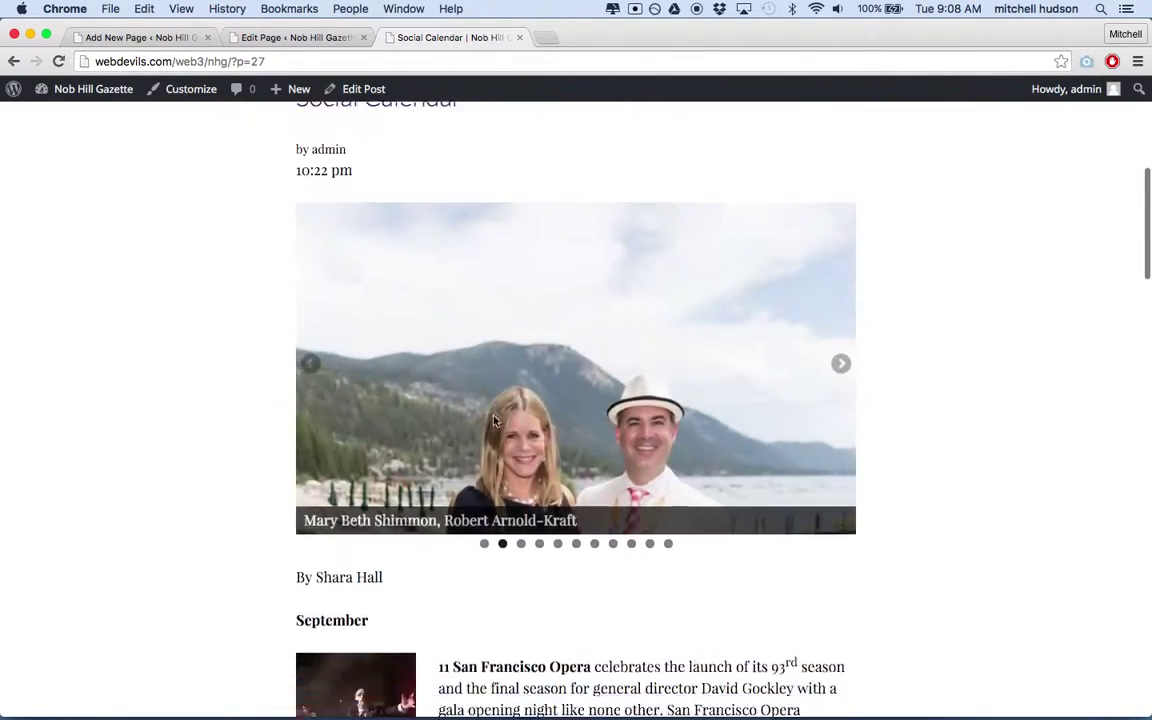
scroll(494, 419, "up", 4)
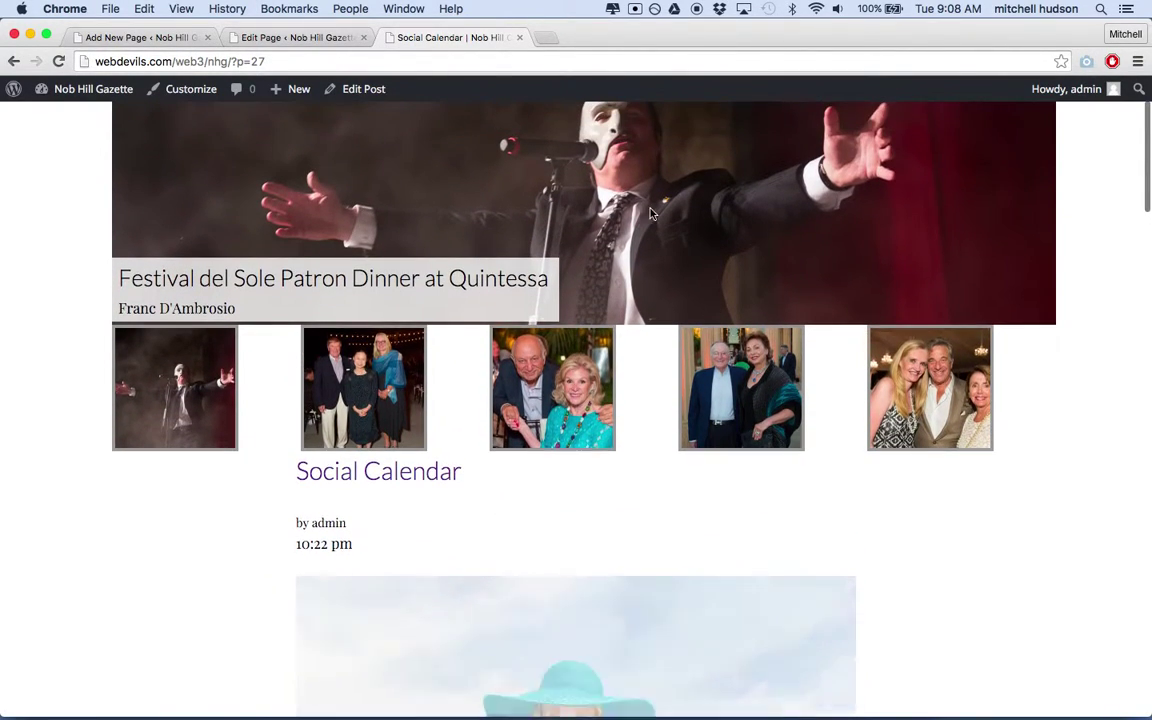
scroll(680, 276, "down", 4)
scroll(681, 276, "up", 1)
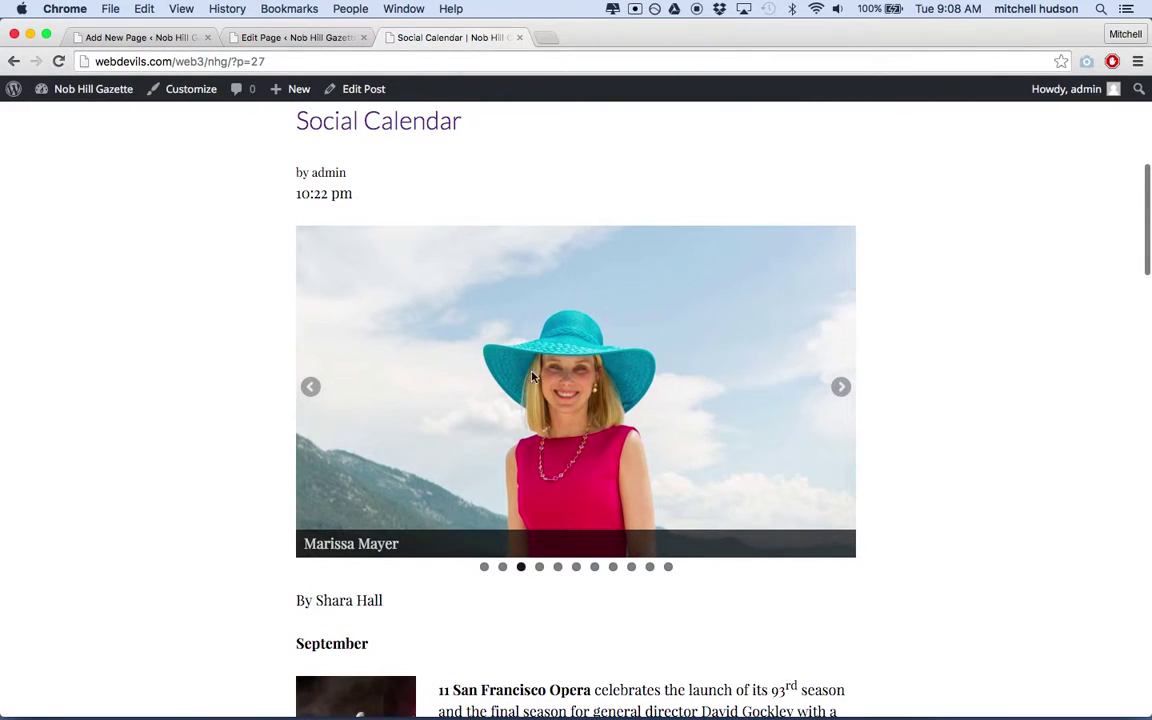